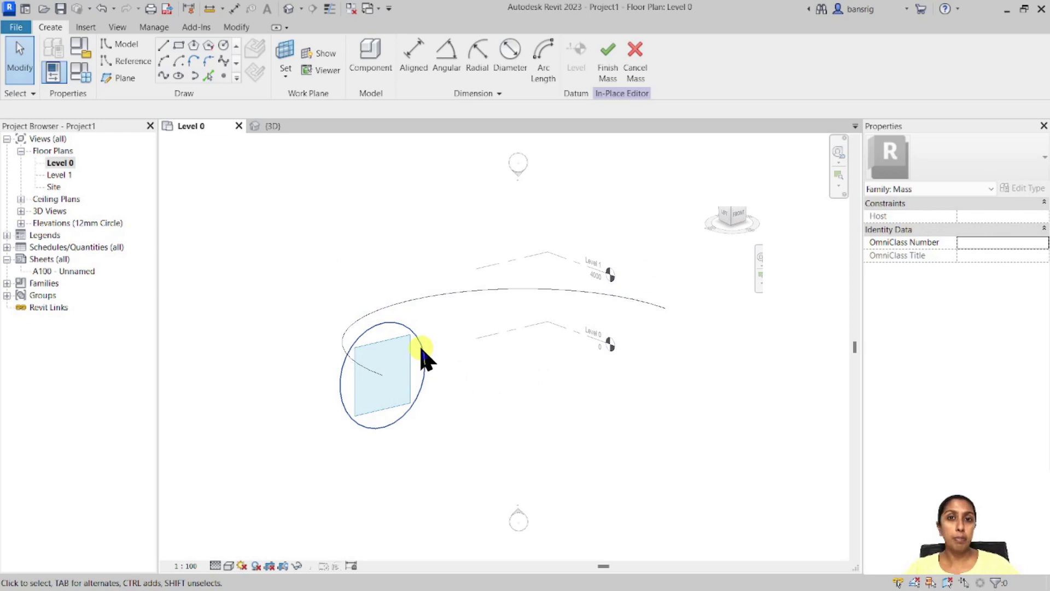
{"action": "left_click", "coordinate": [409, 324]}
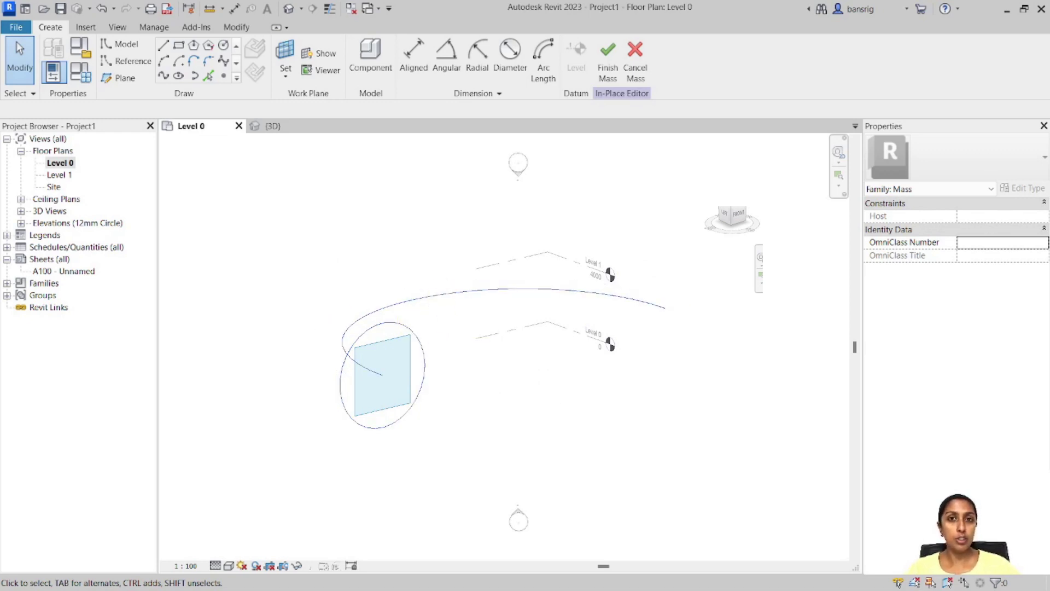
{"action": "left_click", "coordinate": [564, 431]}
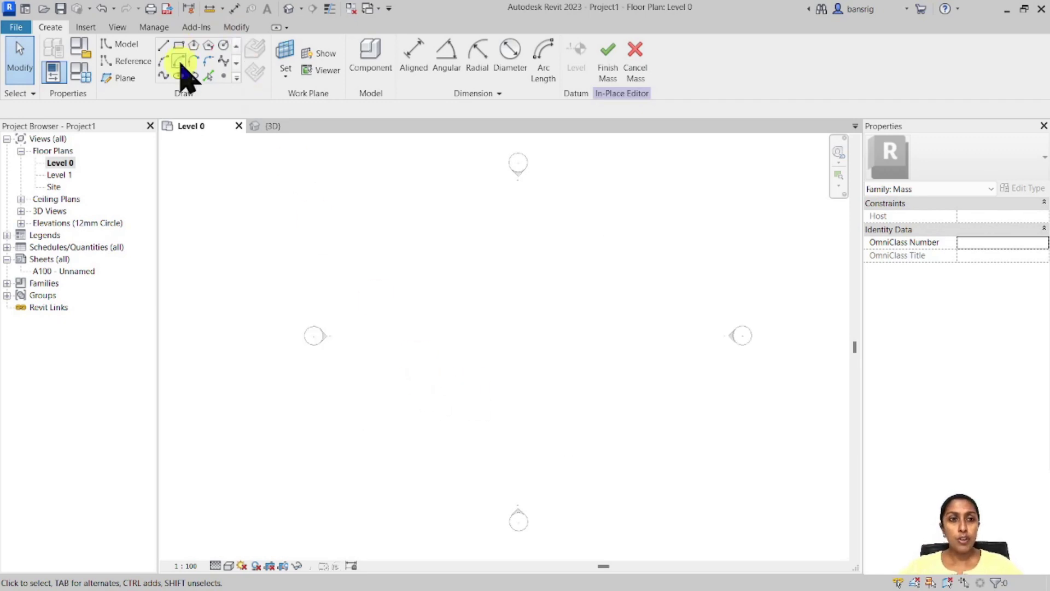
Draw a semicircular model-line arc on Level 0, about 20000 mm between its endpoints, as the sweep path.
{"action": "left_click", "coordinate": [163, 60]}
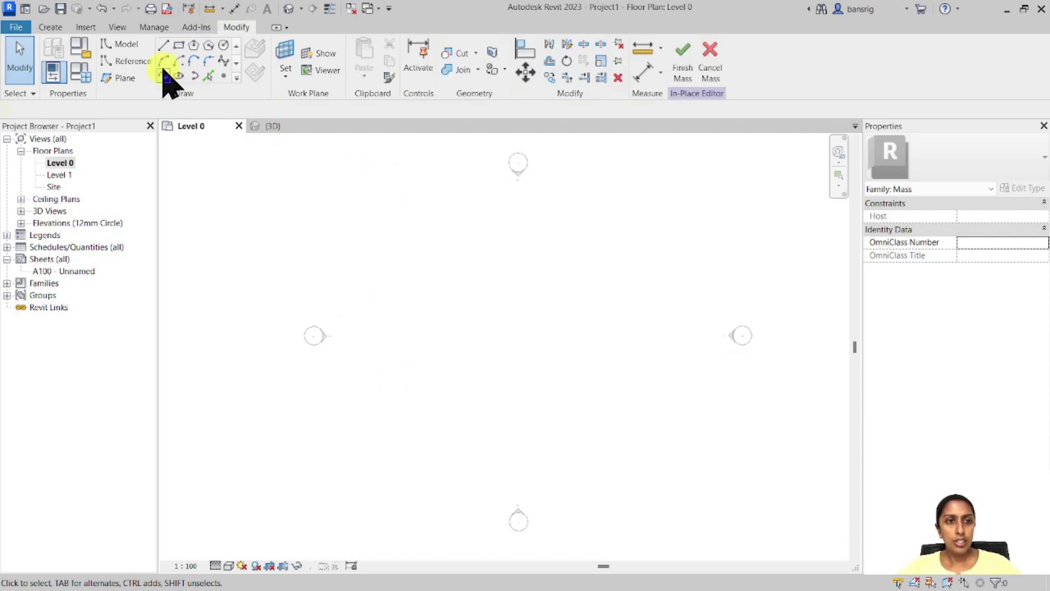
{"action": "left_click", "coordinate": [354, 337]}
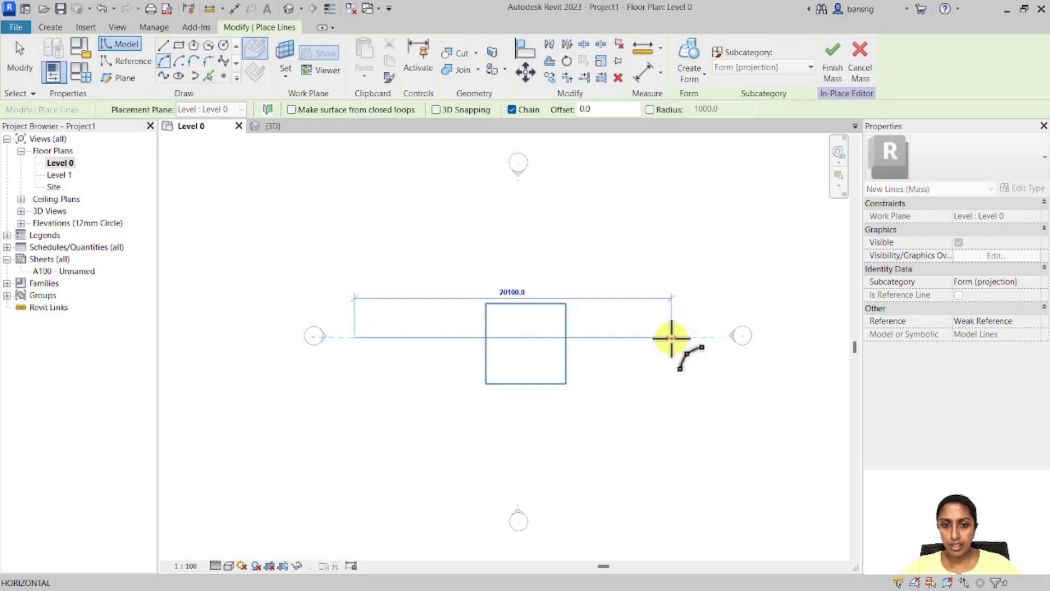
{"action": "left_click", "coordinate": [670, 338]}
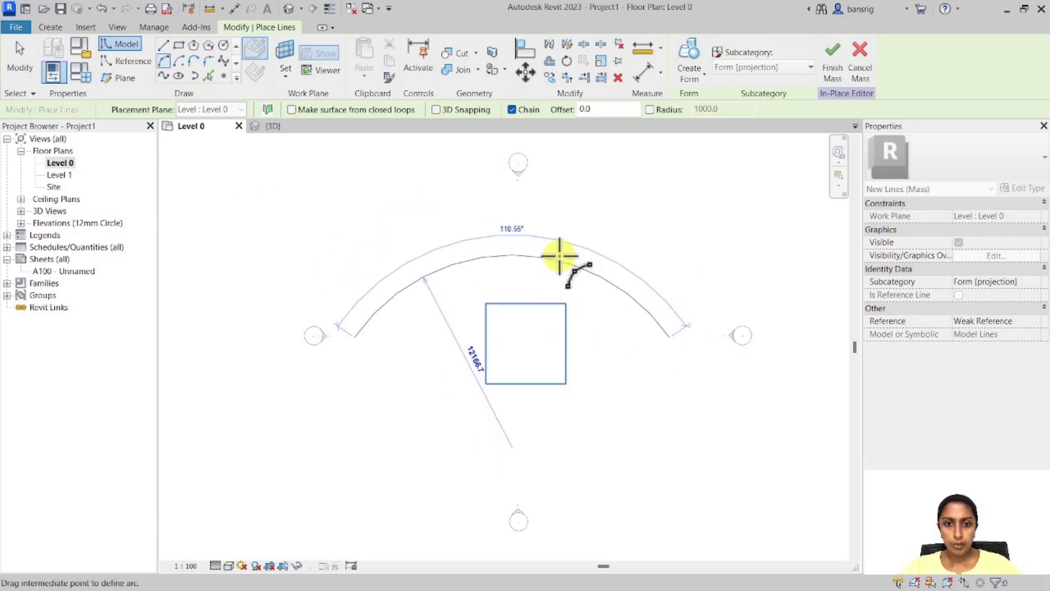
{"action": "left_click", "coordinate": [587, 206]}
{"action": "key", "text": "Escape"}
{"action": "key", "text": "Escape"}
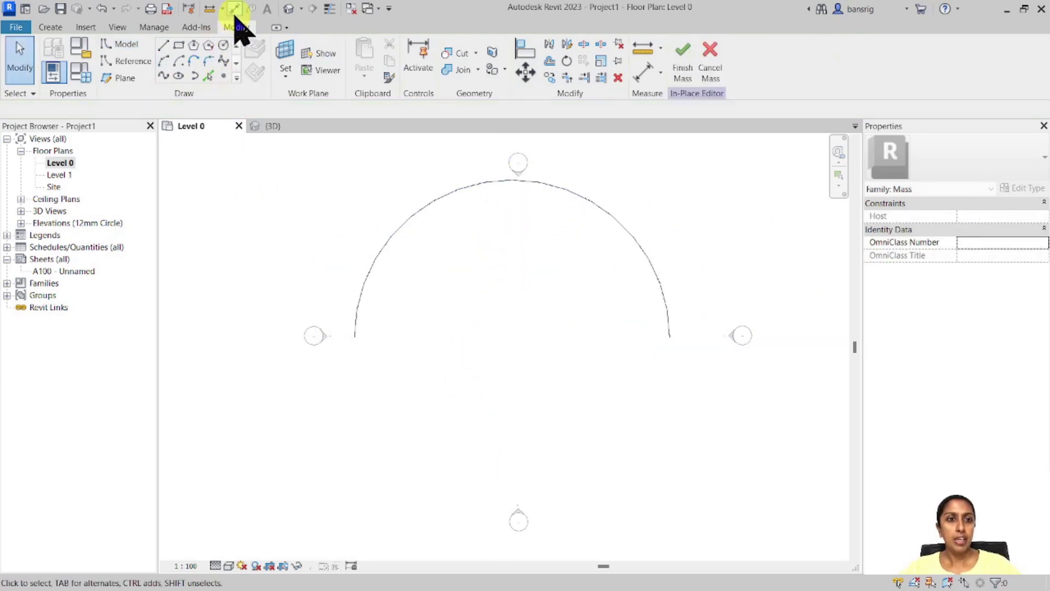
In the 3D view, show the work plane and set it perpendicular to the arc at the arc's front endpoint.
{"action": "left_click", "coordinate": [289, 9]}
{"action": "middle_click_drag", "start_coordinate": [321, 391], "coordinate": [731, 426], "text": "shift"}
{"action": "left_click", "coordinate": [319, 54]}
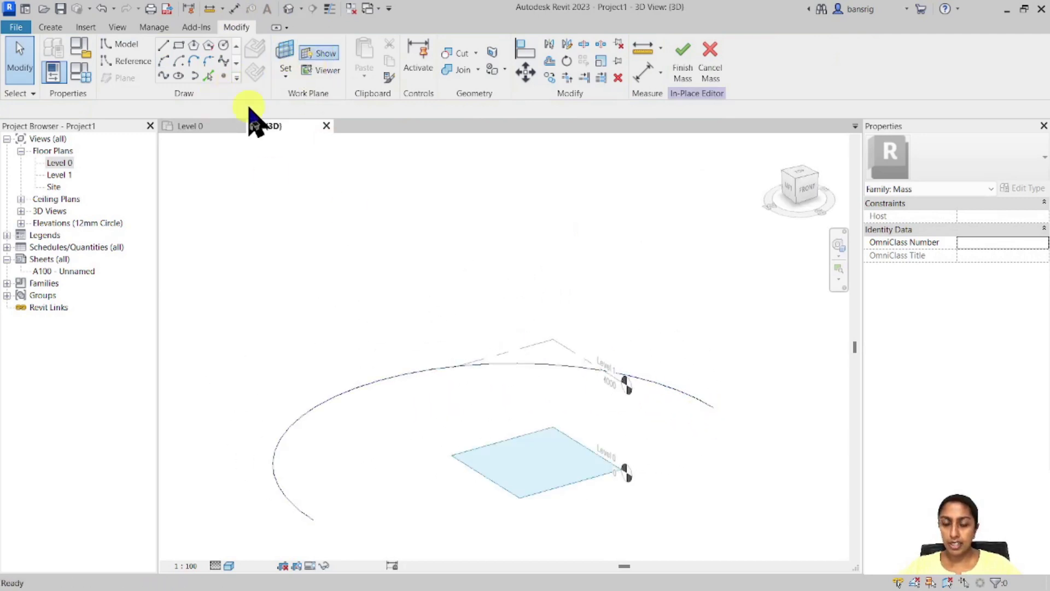
{"action": "middle_click_drag", "start_coordinate": [405, 318], "coordinate": [410, 214]}
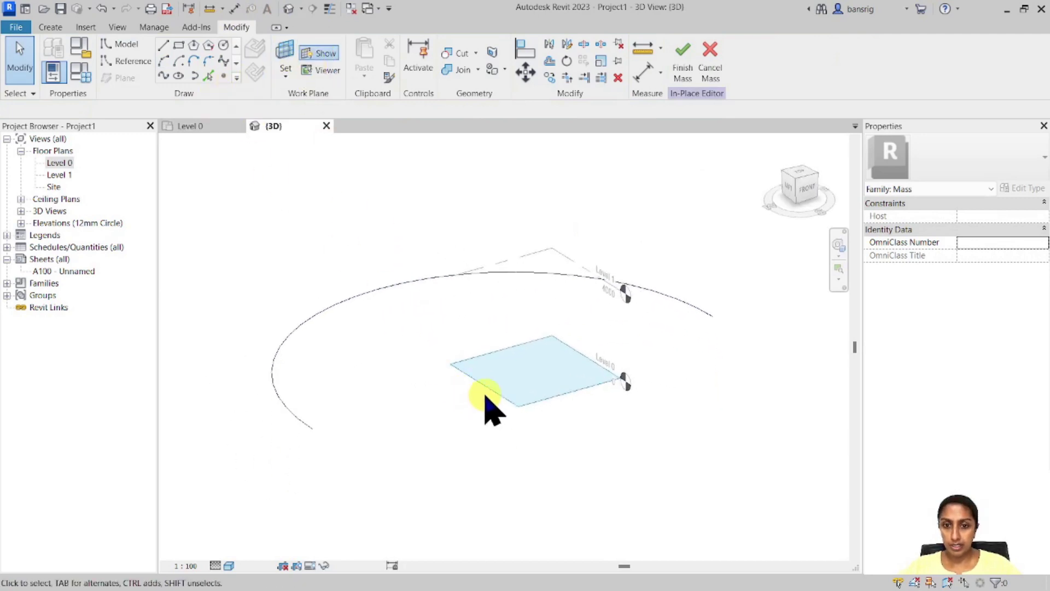
{"action": "middle_click_drag", "start_coordinate": [413, 417], "coordinate": [456, 383], "text": "shift"}
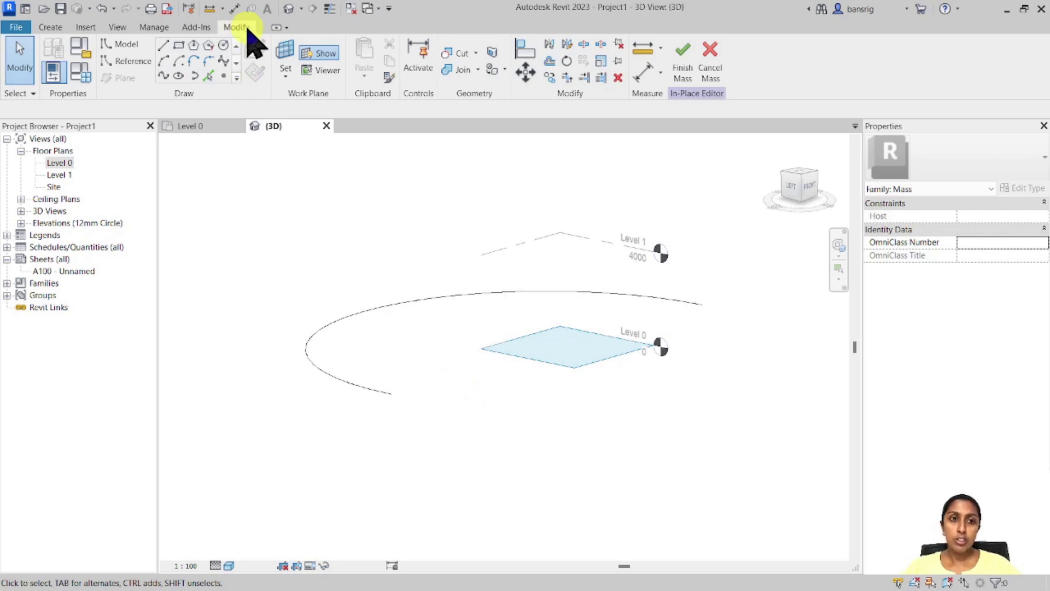
{"action": "left_click", "coordinate": [283, 52]}
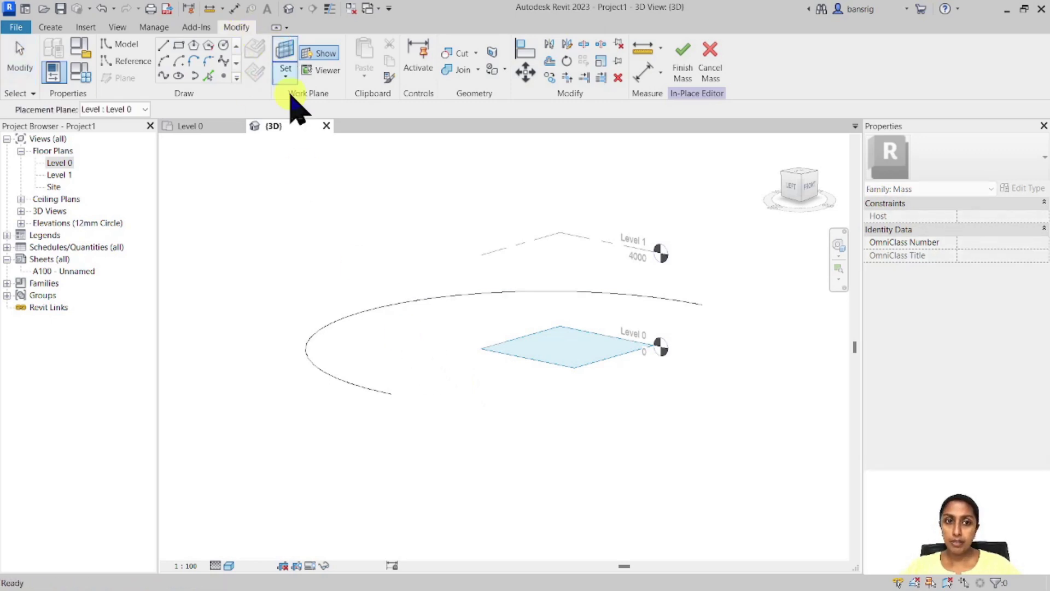
{"action": "left_click", "coordinate": [388, 394]}
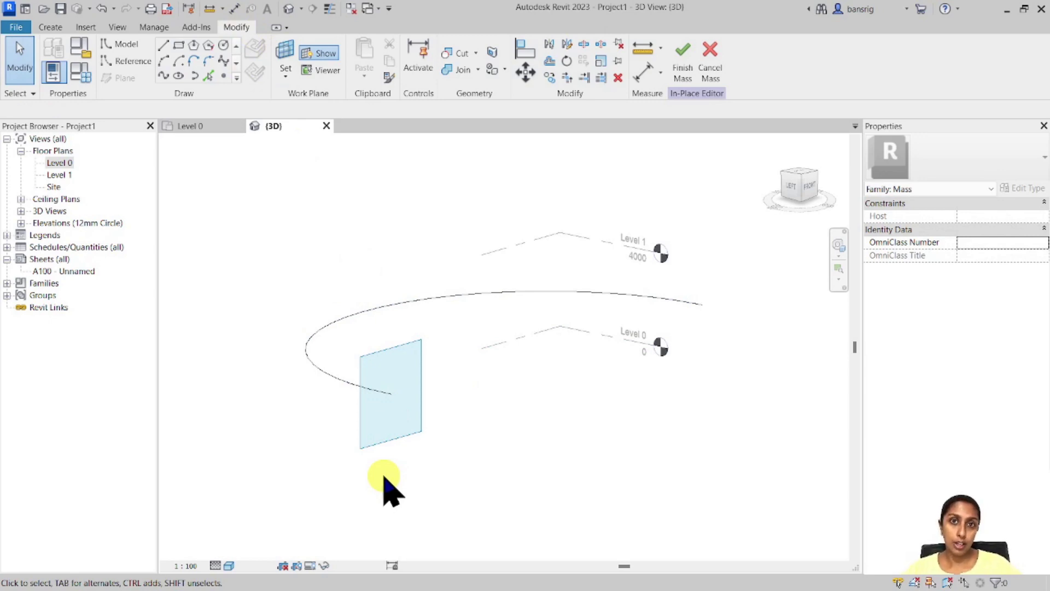
Draw a circle of radius 3000 mm centred on the arc's endpoint, on the vertical work plane.
{"action": "key", "text": "l"}
{"action": "key", "text": "i"}
{"action": "left_click", "coordinate": [254, 49]}
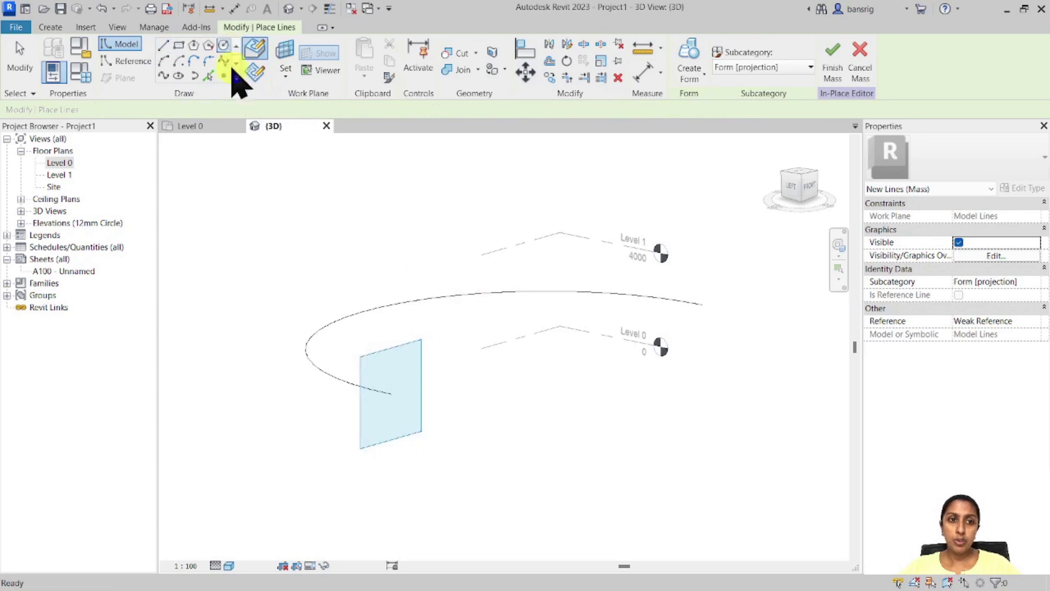
{"action": "left_click", "coordinate": [386, 395]}
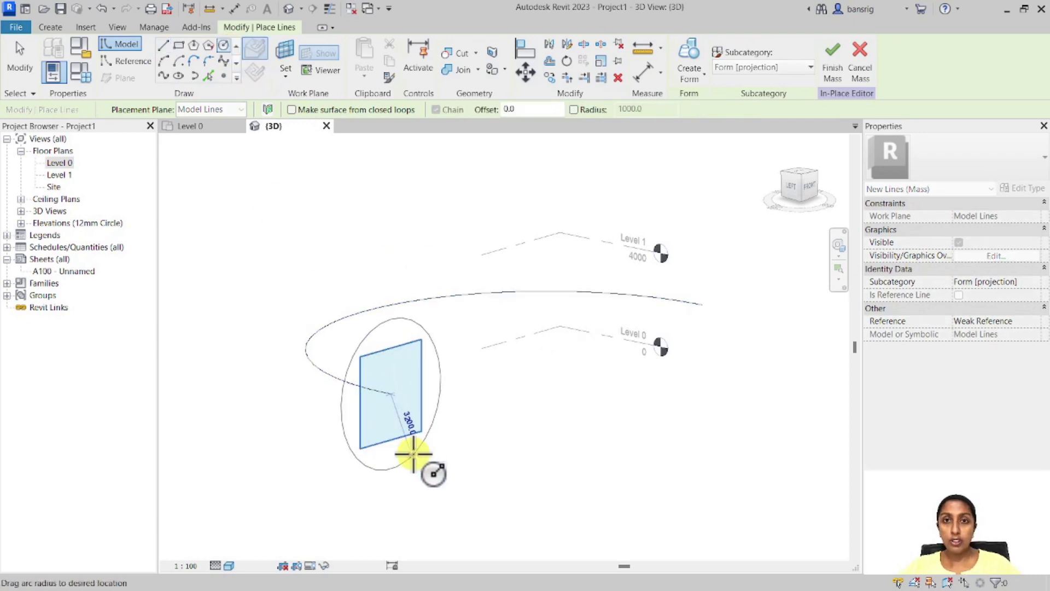
{"action": "type", "text": "3000"}
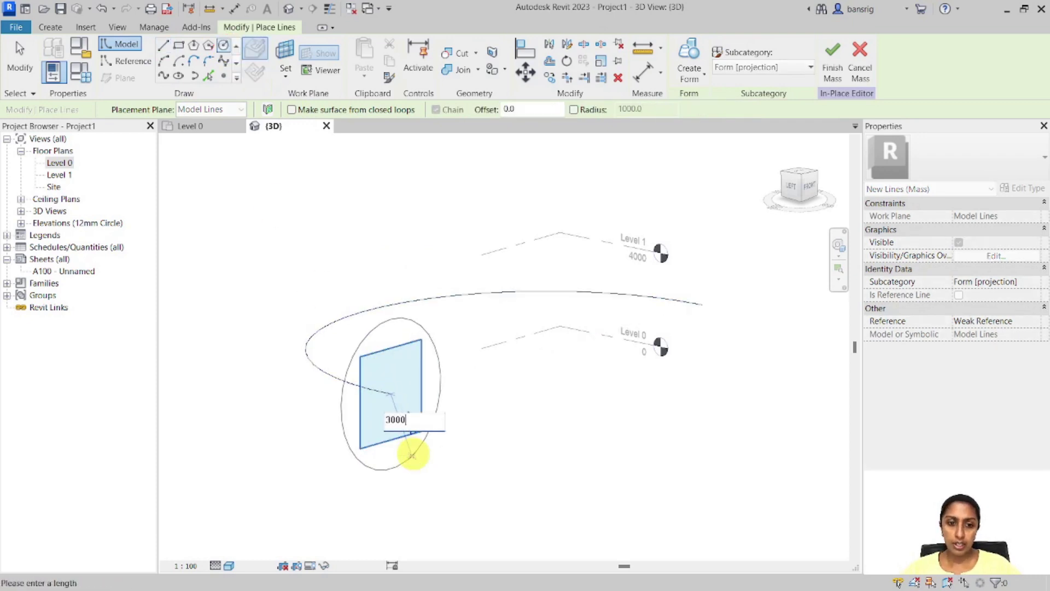
{"action": "key", "text": "Return"}
{"action": "key", "text": "Escape"}
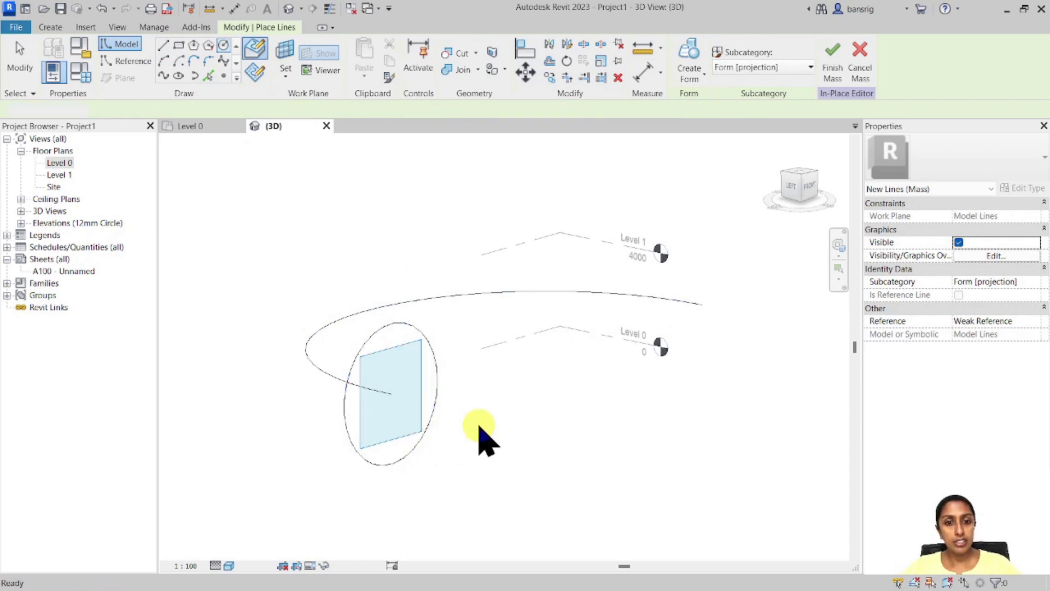
{"action": "key", "text": "Escape"}
Create a solid form from the arc path and the circle profile, and finish the in-place mass.
{"action": "middle_click_drag", "start_coordinate": [481, 433], "coordinate": [388, 377], "text": "shift"}
{"action": "left_click", "coordinate": [412, 297]}
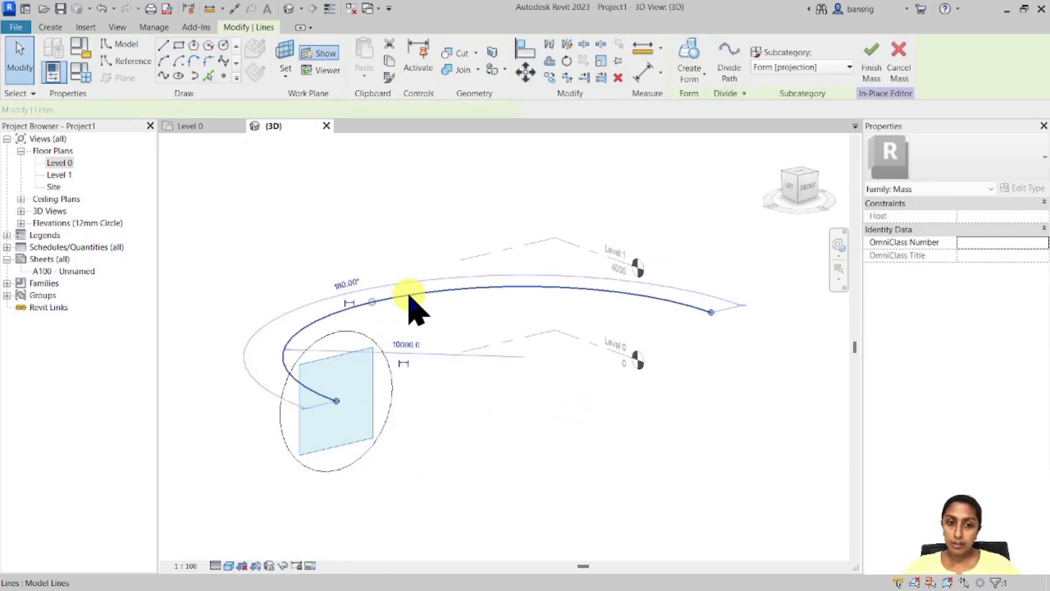
{"action": "left_click", "coordinate": [369, 332], "text": "ctrl"}
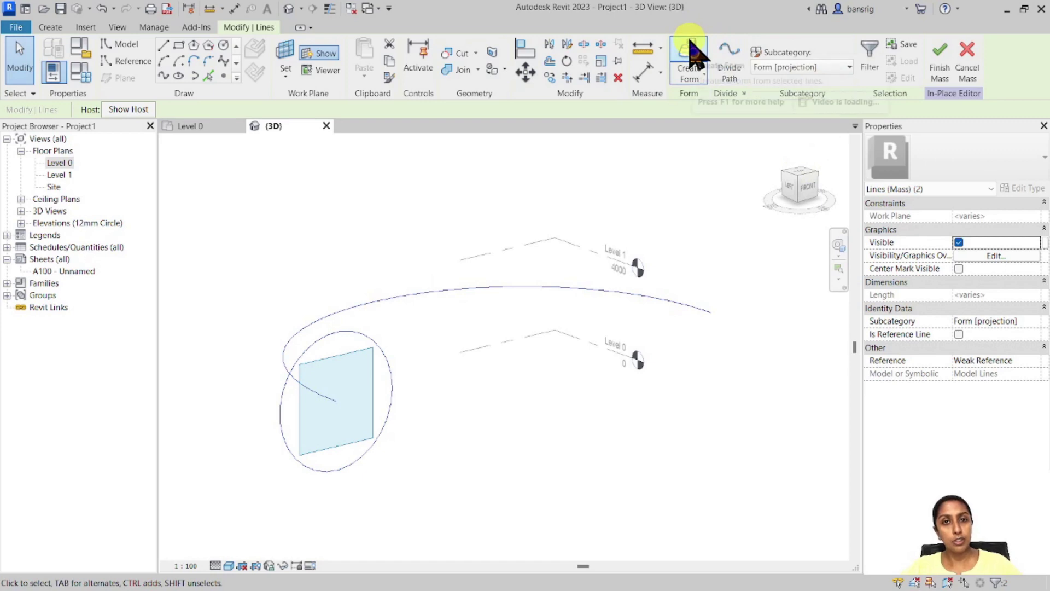
{"action": "left_click", "coordinate": [690, 55]}
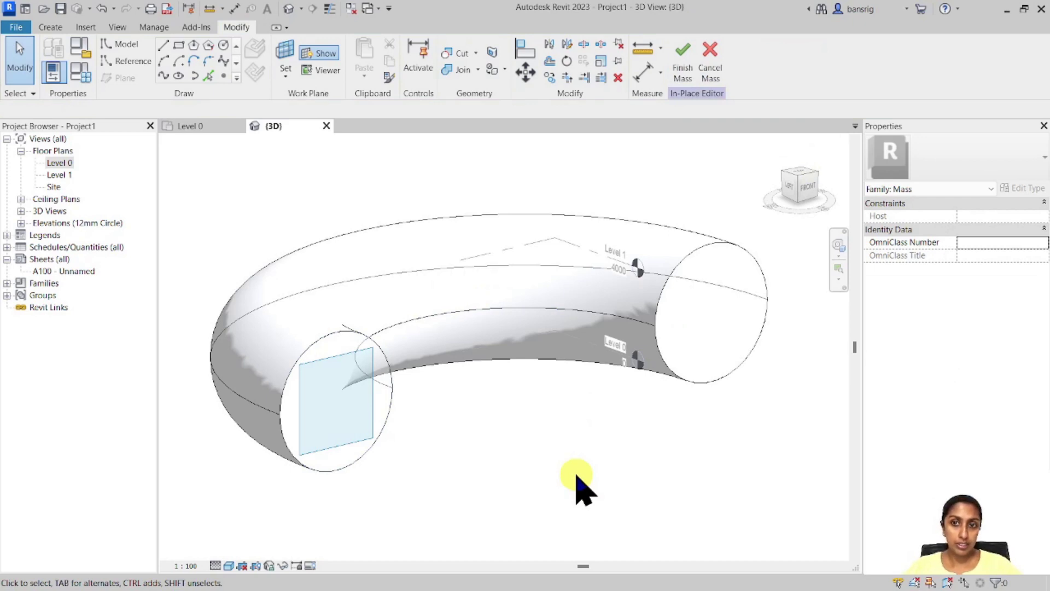
{"action": "left_click", "coordinate": [684, 55]}
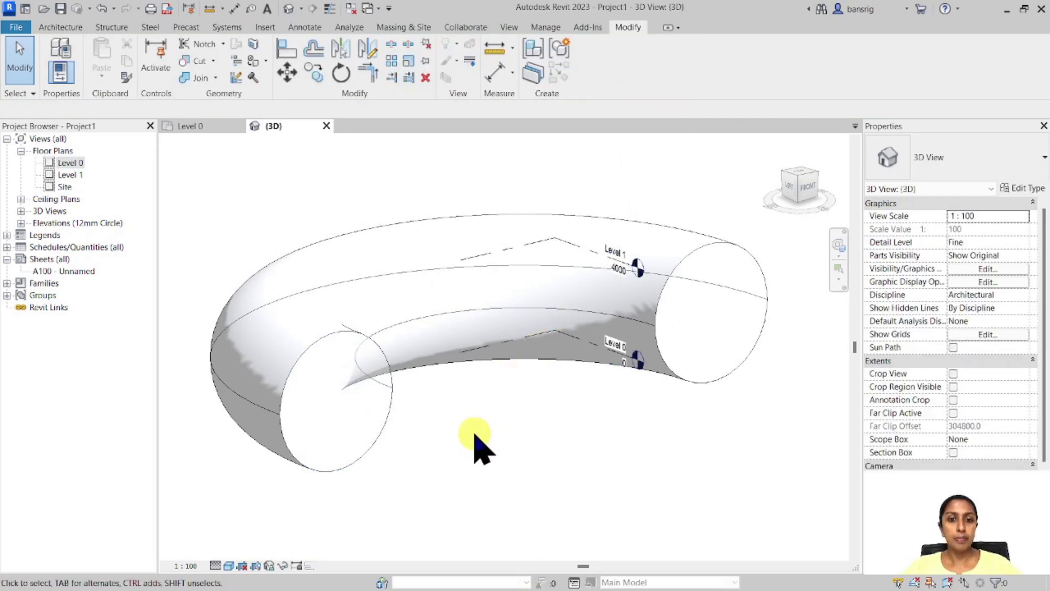
Place a wall by face on the lower face of the swept mass, using the Wall-Ext_102Bwk-75Ins-100LBlk-12P type.
{"action": "mouse_move", "coordinate": [475, 435]}
{"action": "middle_mouse_down", "text": "shift"}
{"action": "mouse_move", "coordinate": [602, 415]}
{"action": "mouse_move", "coordinate": [696, 359]}
{"action": "mouse_move", "coordinate": [499, 312]}
{"action": "mouse_move", "coordinate": [481, 421]}
{"action": "middle_mouse_up", "text": "shift"}
{"action": "left_click", "coordinate": [402, 25]}
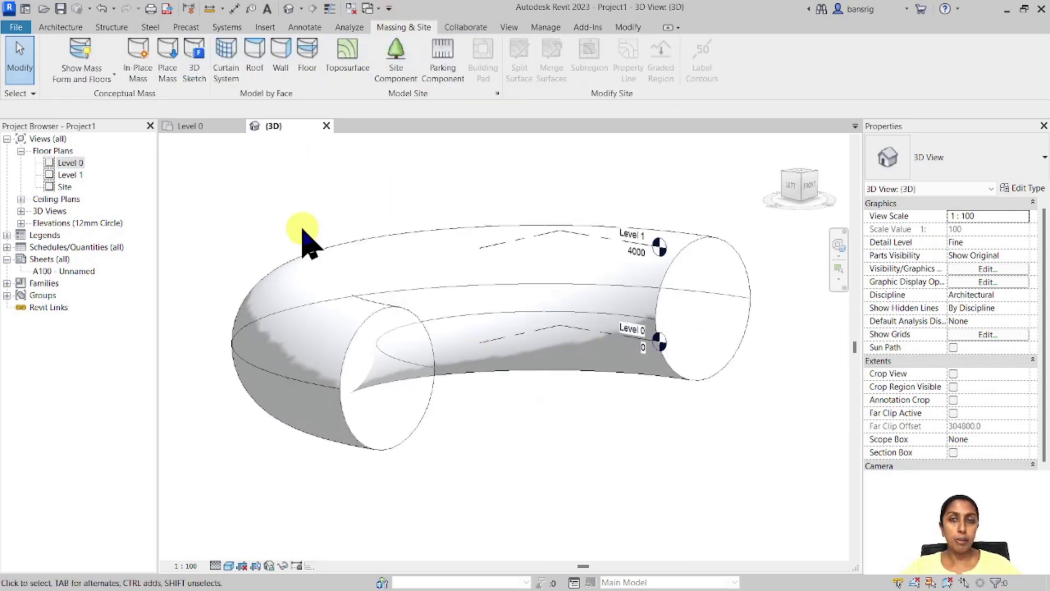
{"action": "left_click", "coordinate": [282, 52]}
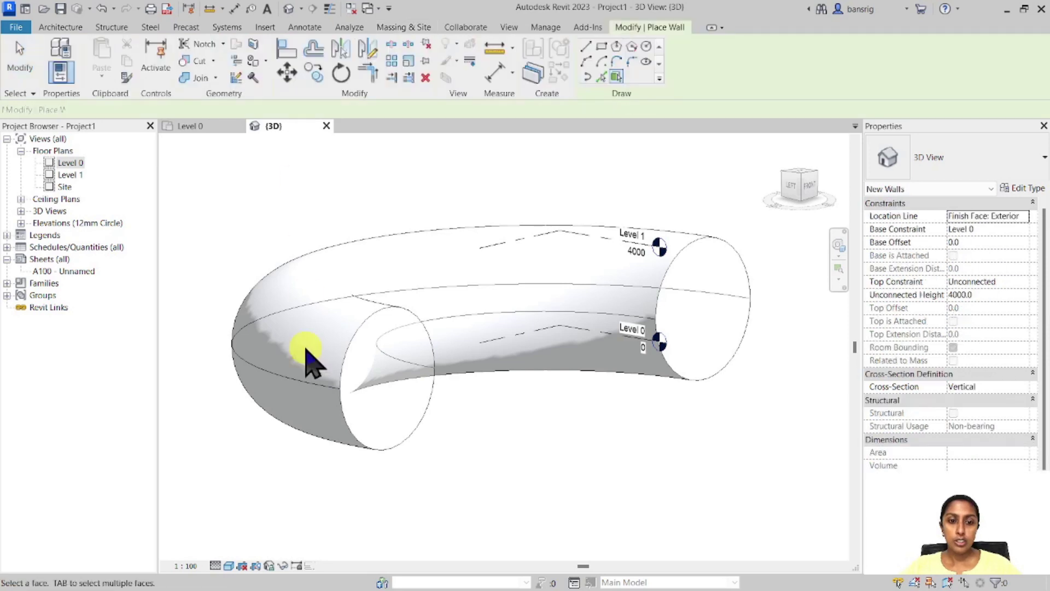
{"action": "left_click", "coordinate": [338, 417]}
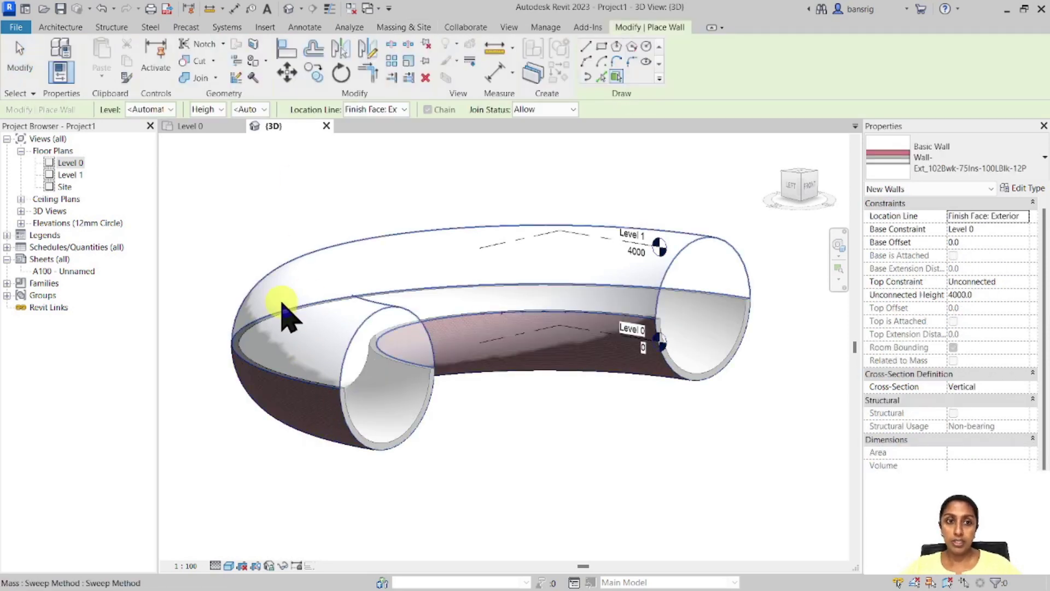
Create a curtain system on the upper face of the swept mass with Grid 1 number 10 and Grid 2 number 20.
{"action": "left_click", "coordinate": [402, 27]}
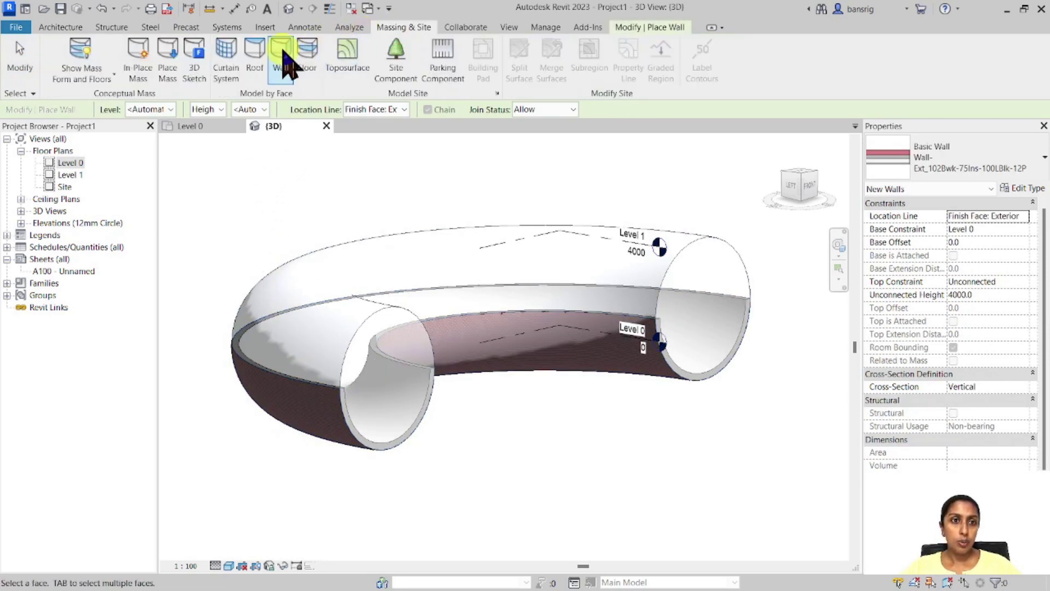
{"action": "left_click", "coordinate": [229, 55]}
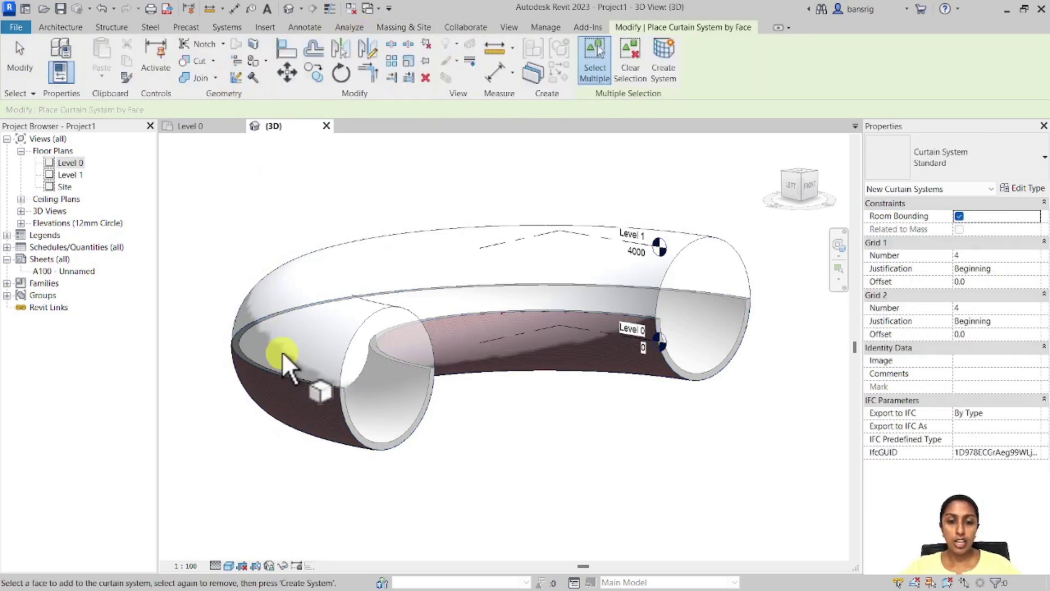
{"action": "left_click", "coordinate": [714, 292]}
{"action": "left_click", "coordinate": [983, 256]}
{"action": "type", "text": "10"}
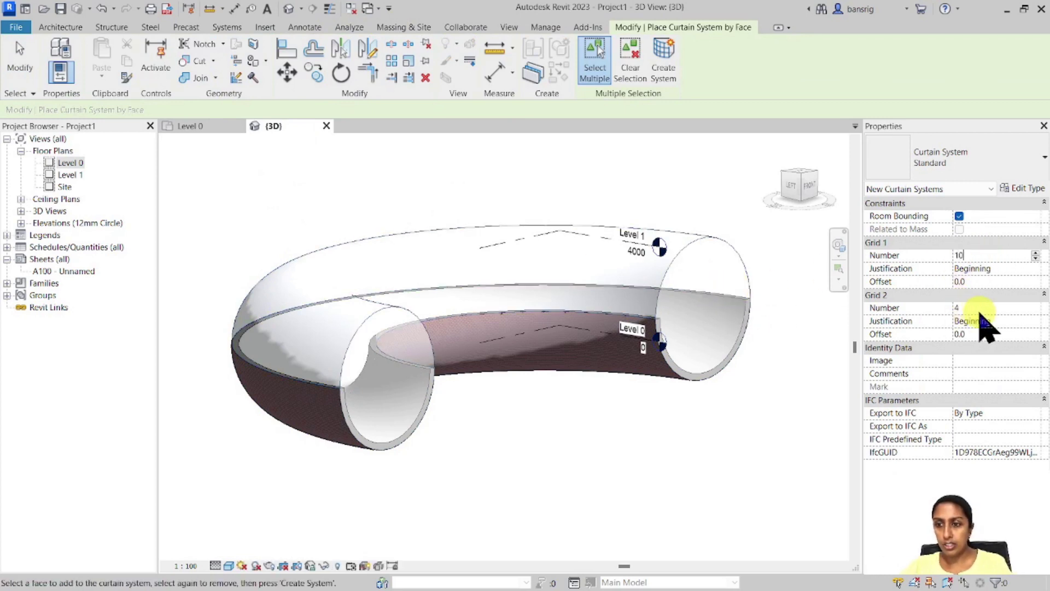
{"action": "left_click", "coordinate": [979, 307]}
{"action": "type", "text": "20"}
{"action": "left_click", "coordinate": [360, 241]}
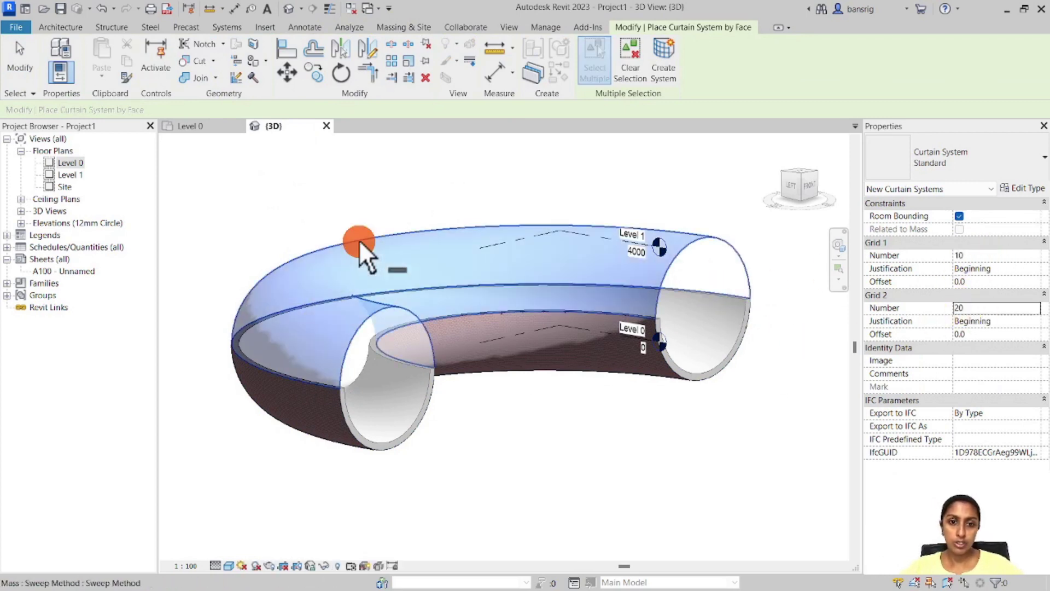
{"action": "left_click", "coordinate": [663, 62]}
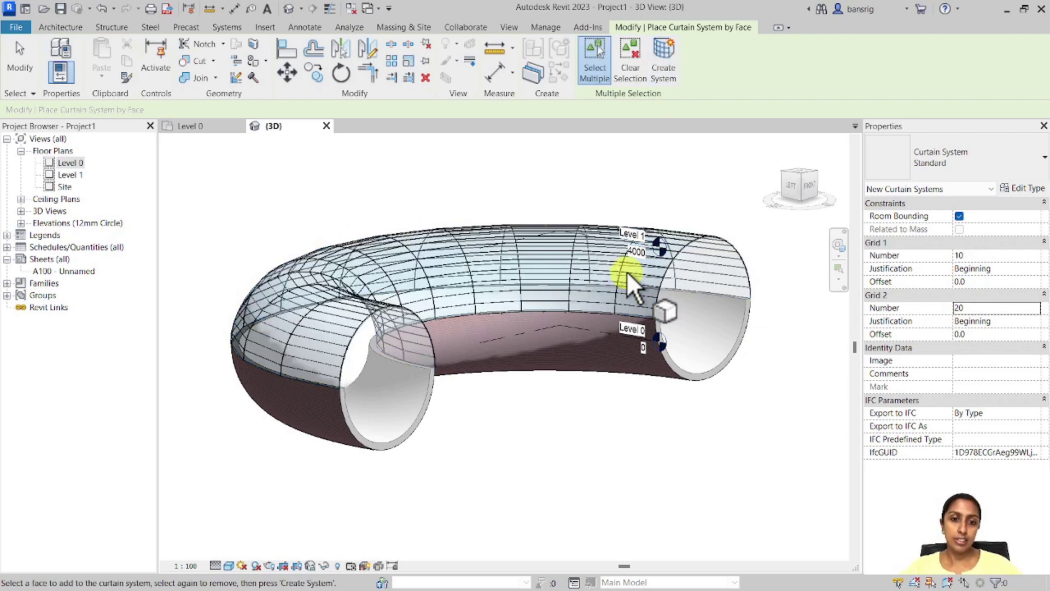
{"action": "key", "text": "Escape"}
{"action": "middle_click_drag", "start_coordinate": [629, 433], "coordinate": [577, 449], "text": "shift"}
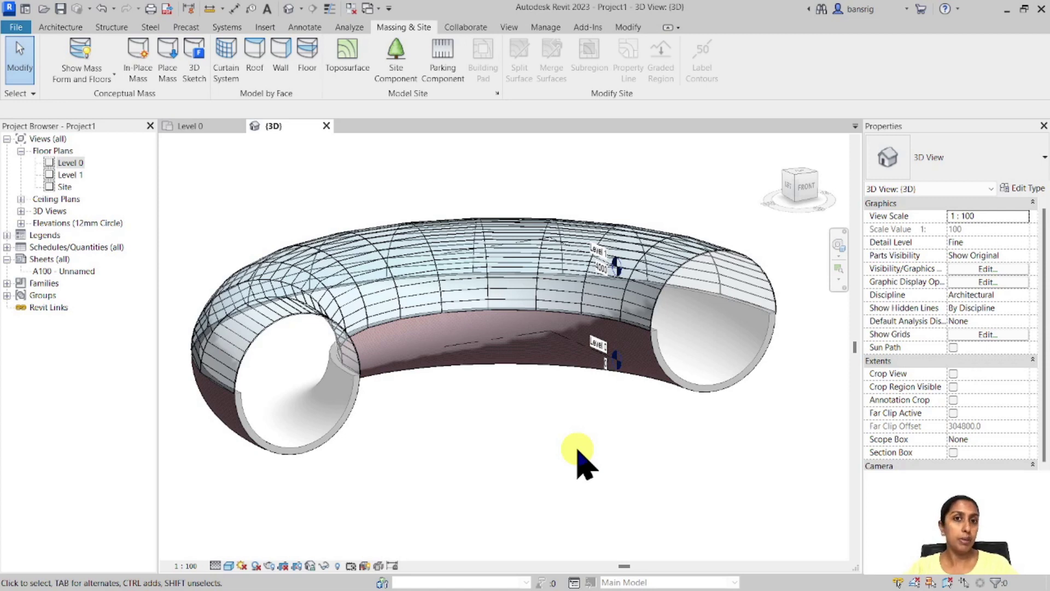
Open the Level 0 floor plan and start a new in-place mass named "Swept Blend Method".
{"action": "double_click", "coordinate": [70, 163]}
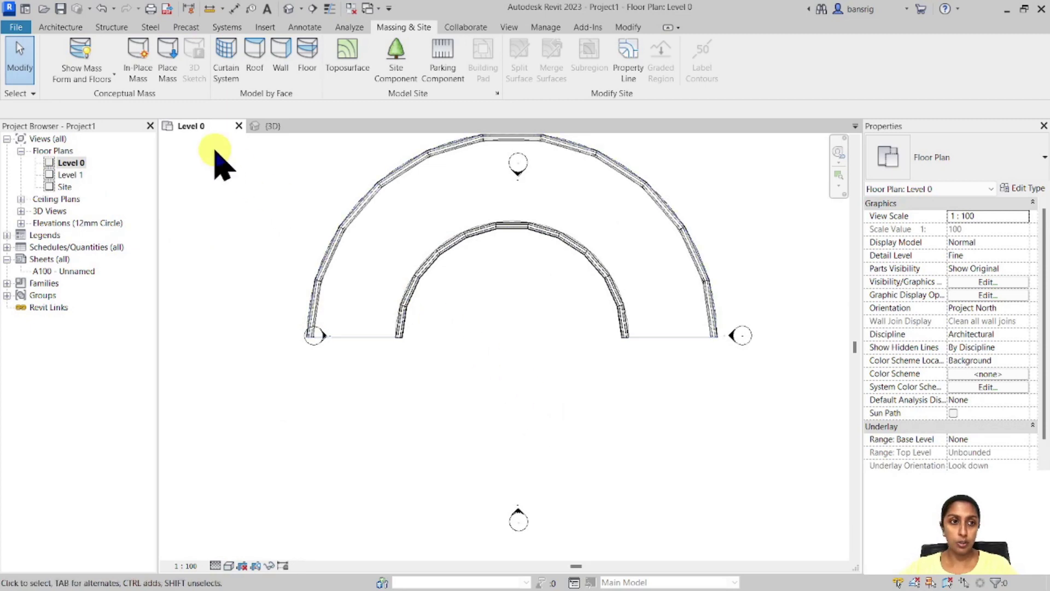
{"action": "left_click", "coordinate": [137, 55]}
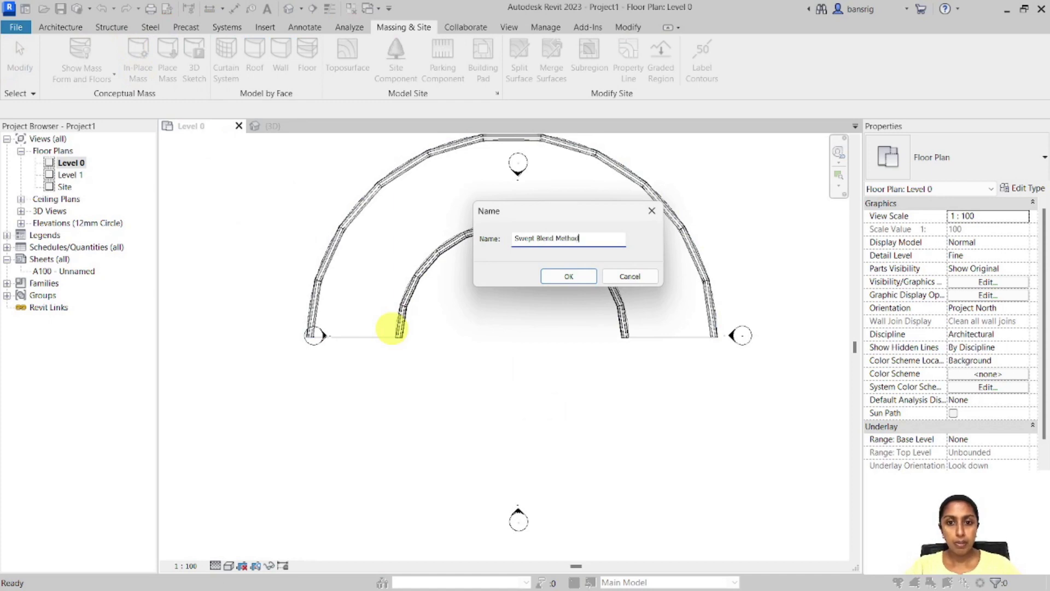
{"action": "key", "text": "Return"}
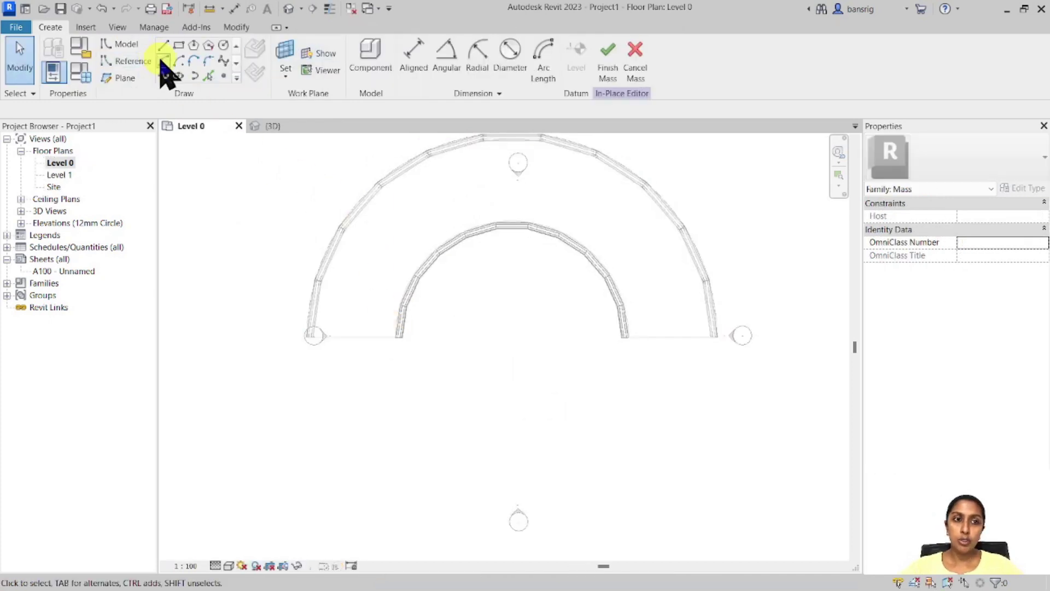
Draw a semicircular model-line arc below the existing curved building on Level 0, with its endpoints 20000 mm apart.
{"action": "left_click", "coordinate": [163, 61]}
{"action": "middle_click_drag", "start_coordinate": [438, 511], "coordinate": [426, 413]}
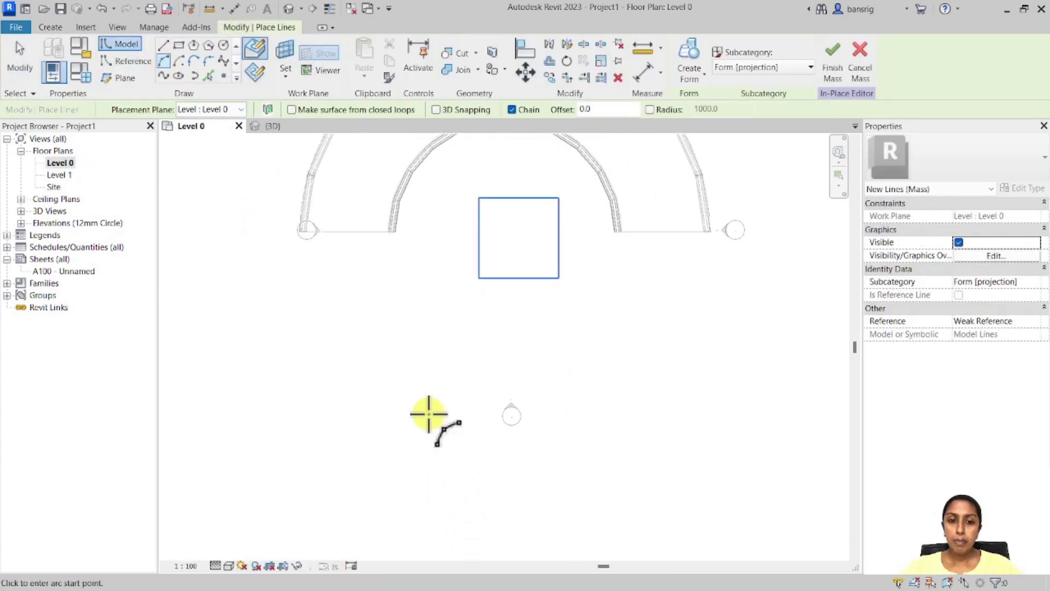
{"action": "left_click", "coordinate": [304, 432]}
{"action": "type", "text": "20"}
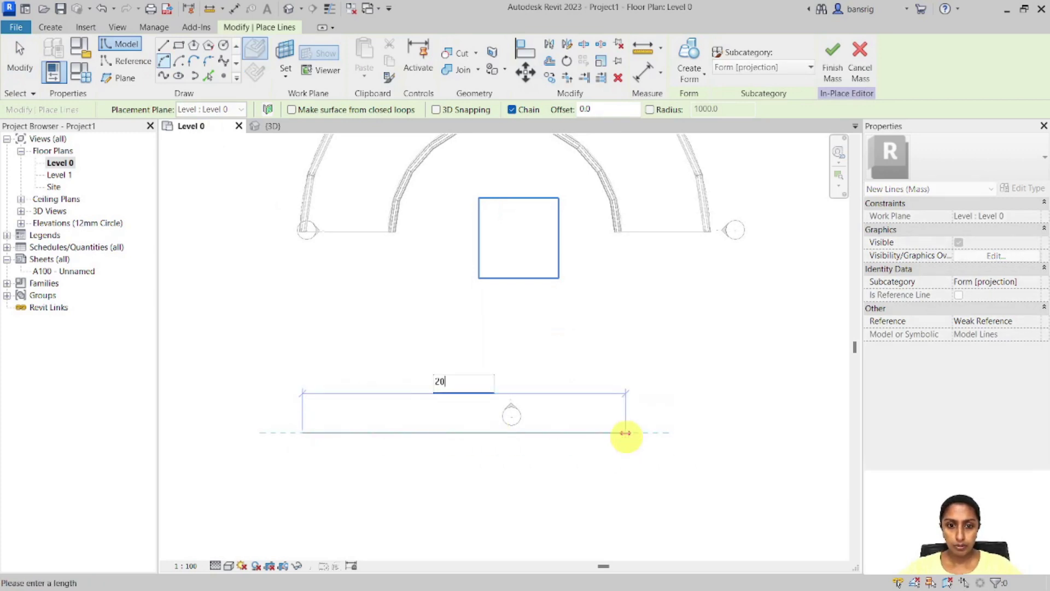
{"action": "type", "text": "000"}
{"action": "key", "text": "Return"}
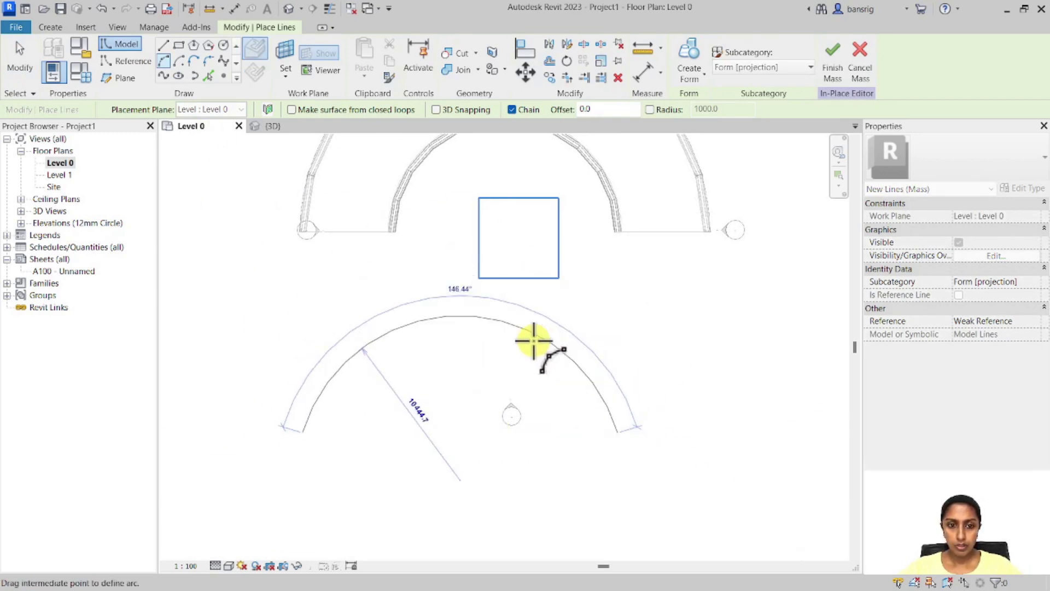
{"action": "left_click", "coordinate": [483, 298]}
{"action": "key", "text": "Escape"}
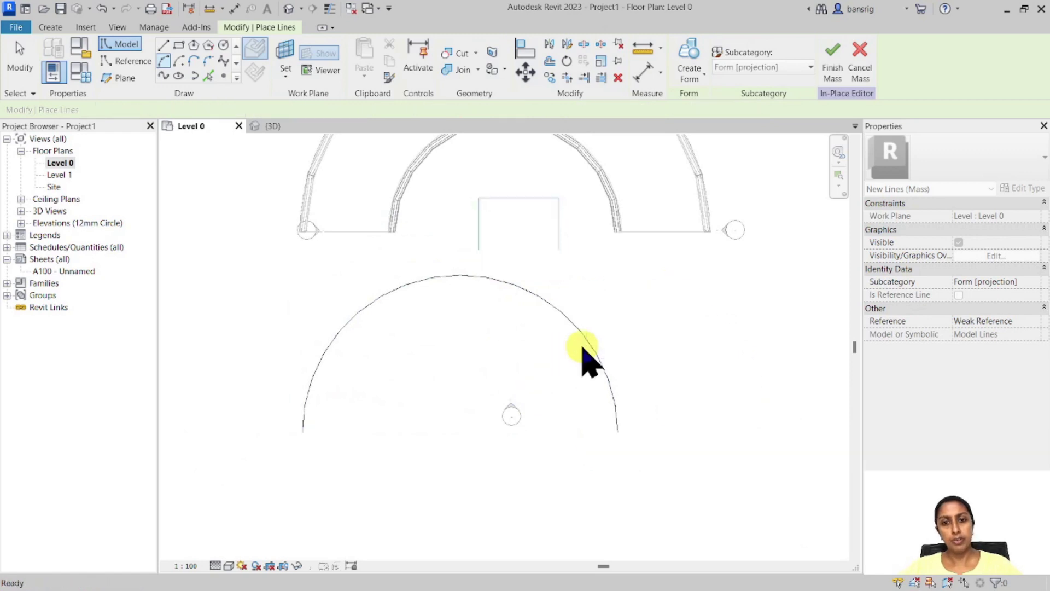
In the 3D view, place four reference points on the semicircular arc: one at each endpoint and two along its length.
{"action": "key", "text": "Escape"}
{"action": "scroll", "coordinate": [572, 350], "scroll_direction": "down", "scroll_amount": 1}
{"action": "left_click", "coordinate": [289, 8]}
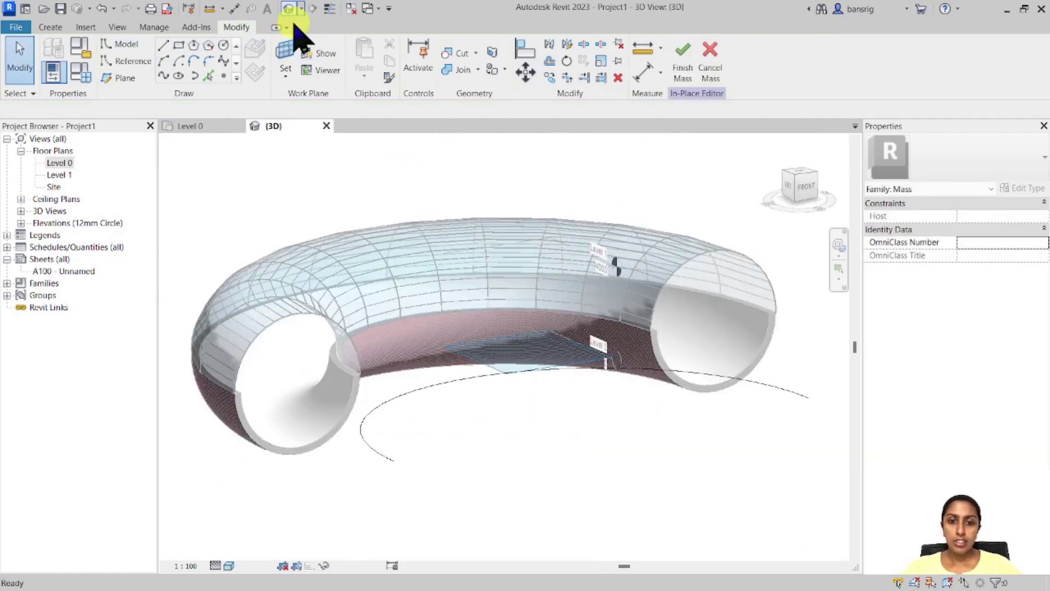
{"action": "middle_click_drag", "start_coordinate": [574, 457], "coordinate": [608, 444], "text": "shift"}
{"action": "middle_click_drag", "start_coordinate": [608, 444], "coordinate": [512, 371]}
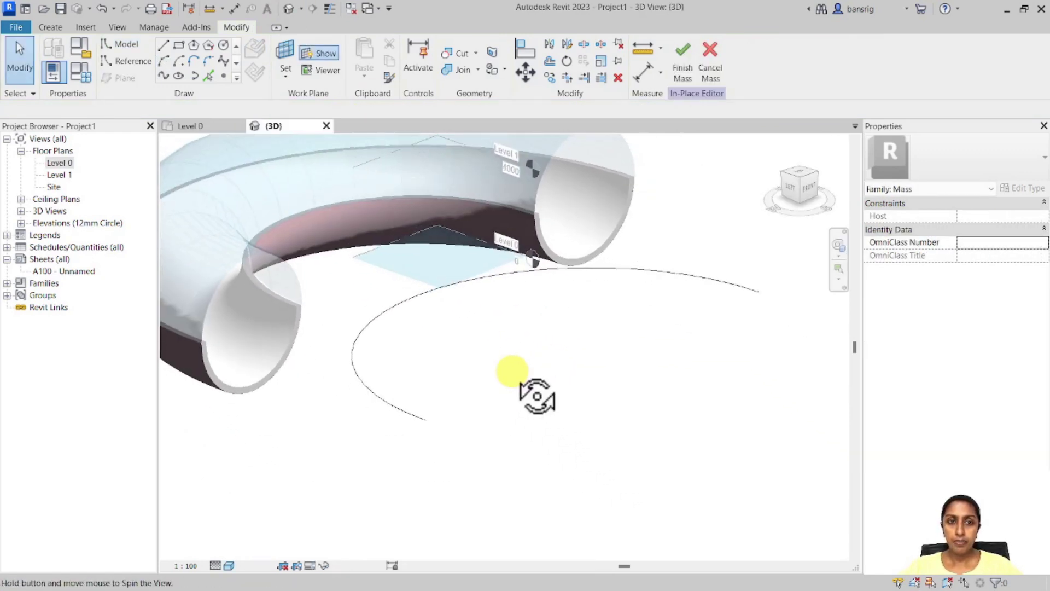
{"action": "left_click", "coordinate": [134, 61]}
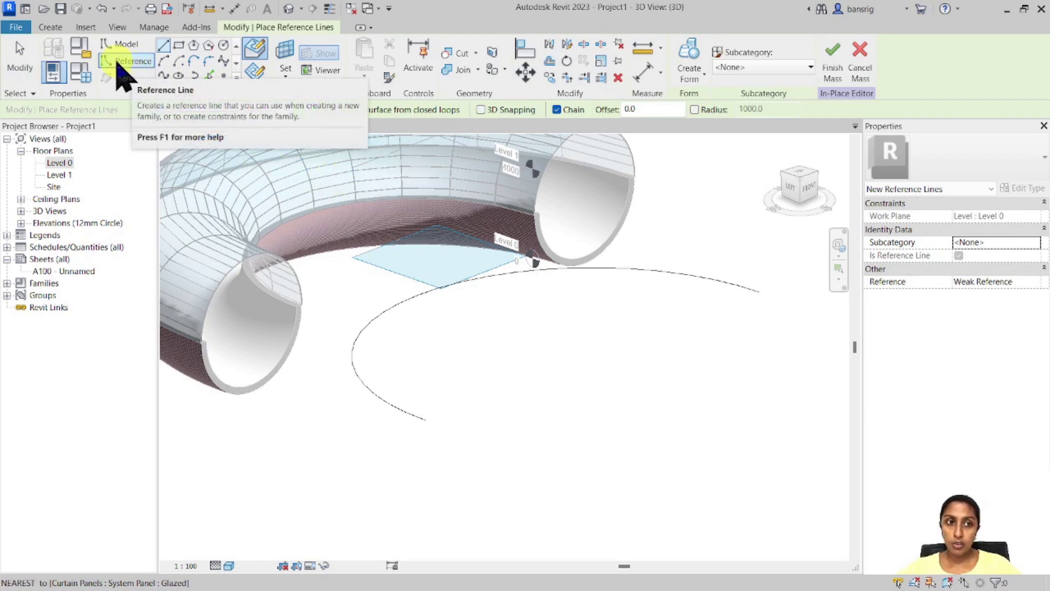
{"action": "left_click", "coordinate": [223, 76]}
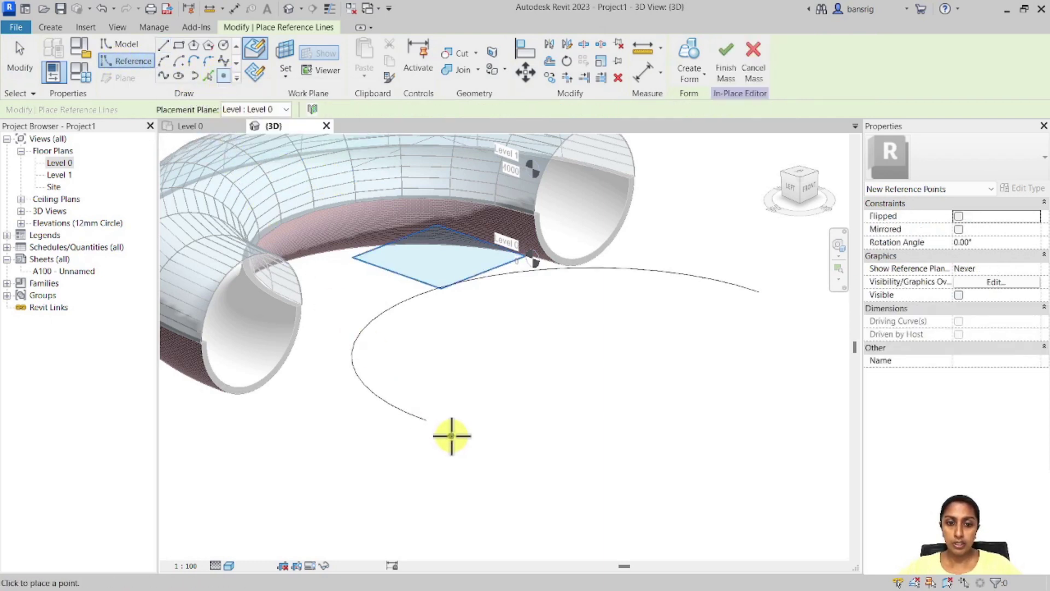
{"action": "left_click", "coordinate": [425, 420]}
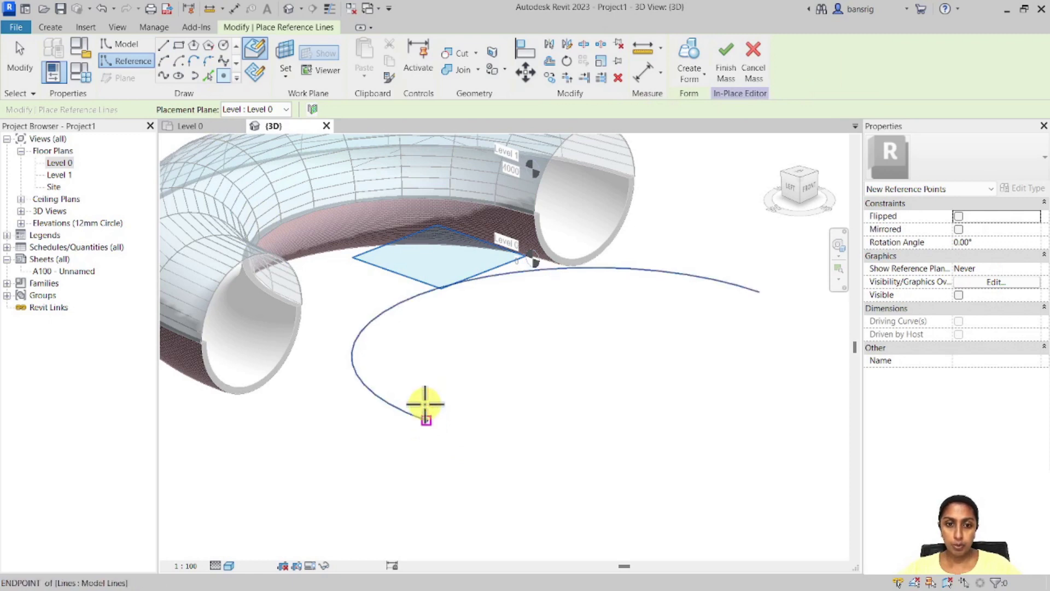
{"action": "left_click", "coordinate": [378, 315]}
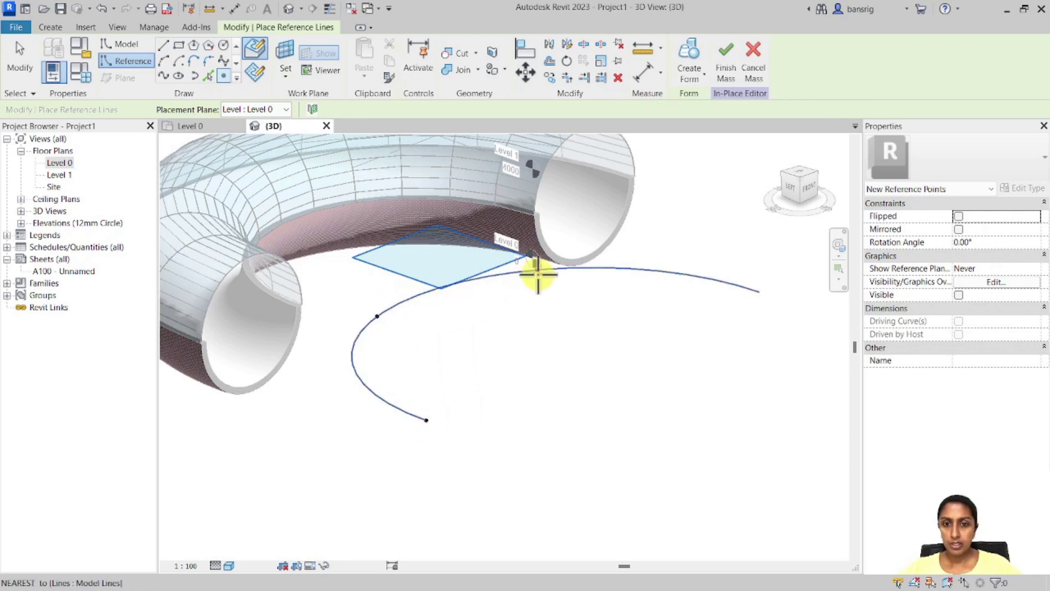
{"action": "left_click", "coordinate": [538, 271]}
{"action": "left_click", "coordinate": [760, 291]}
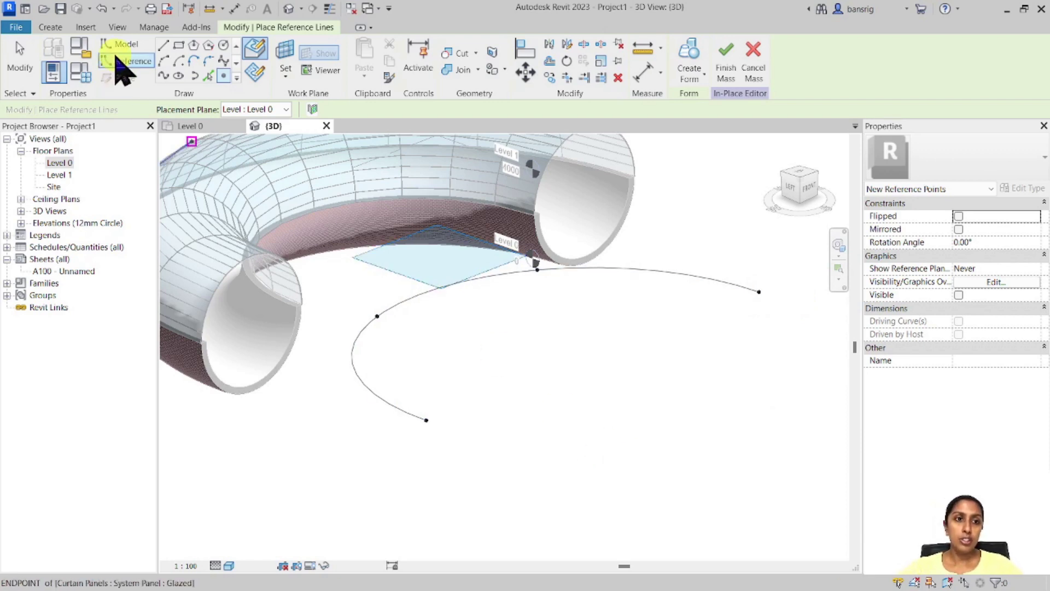
{"action": "key", "text": "Escape"}
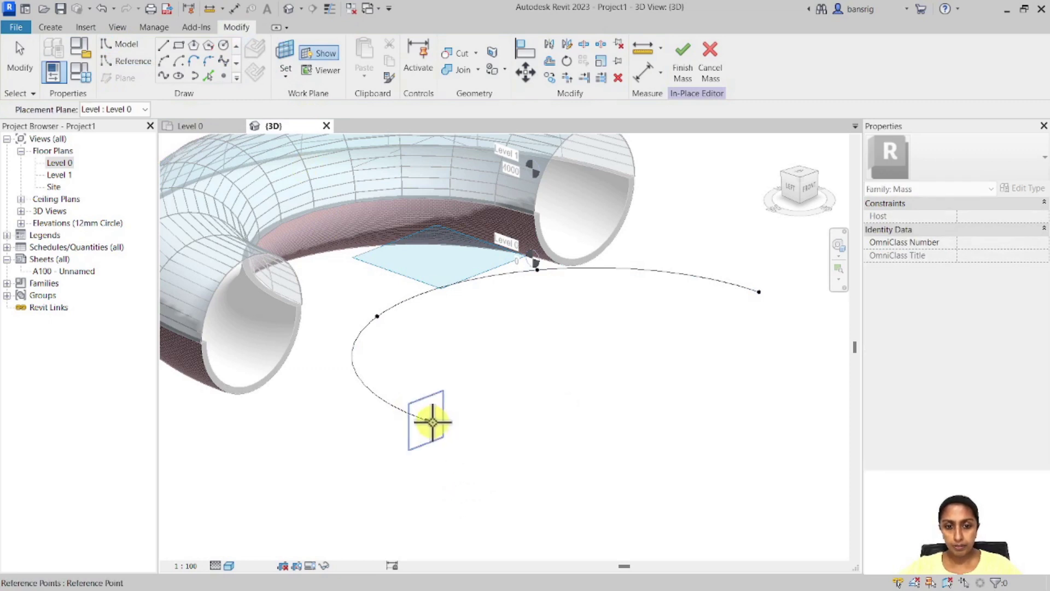
Set the work plane to the near endpoint's reference point and draw a model-line circle of 3000 mm radius centred on it.
{"action": "left_click", "coordinate": [432, 421]}
{"action": "key", "text": "Escape"}
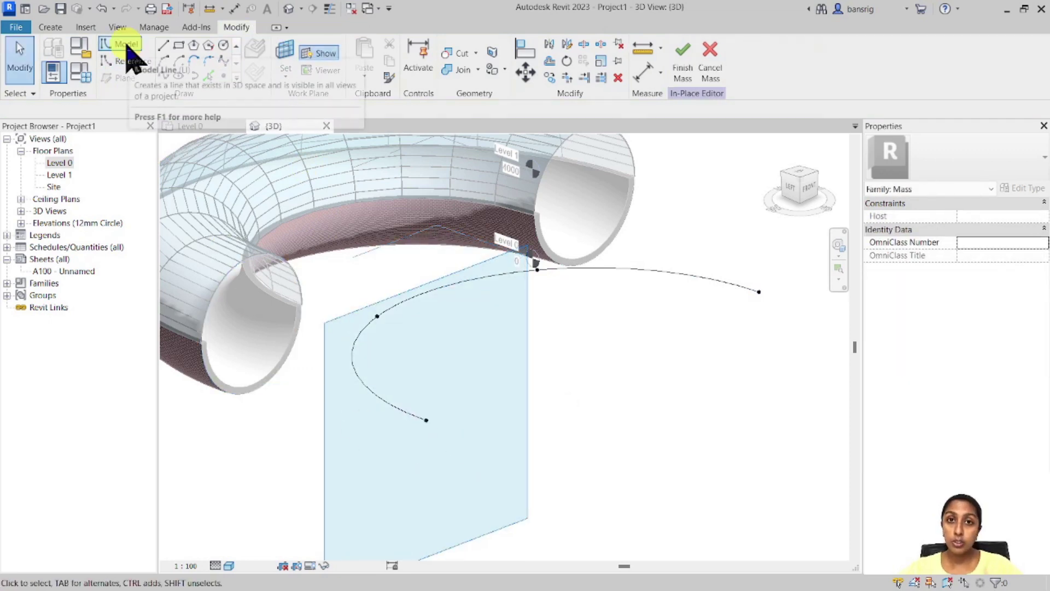
{"action": "left_click", "coordinate": [126, 54]}
{"action": "left_click", "coordinate": [223, 45]}
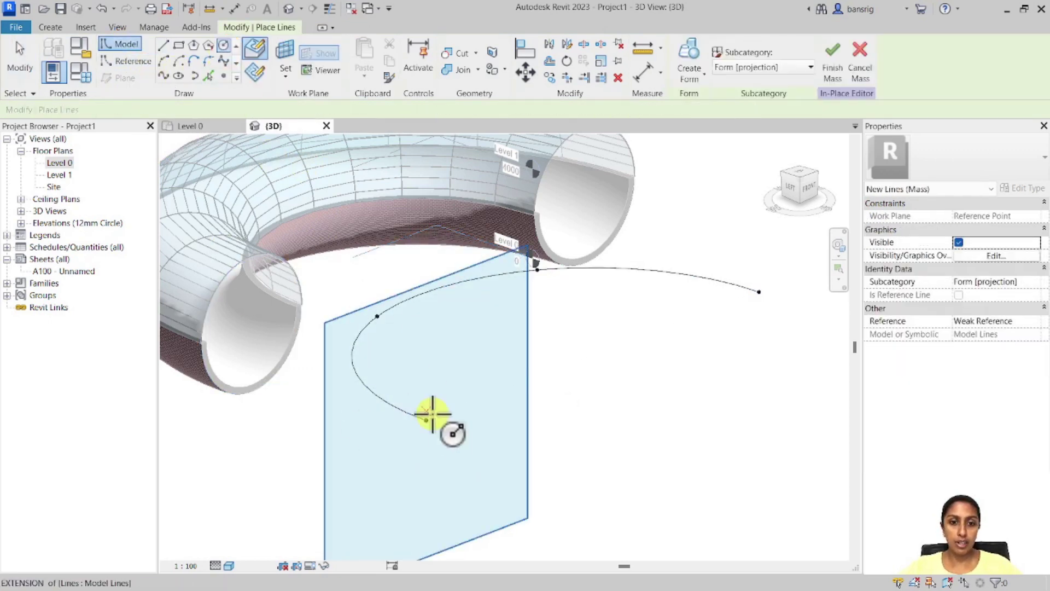
{"action": "left_click", "coordinate": [427, 421]}
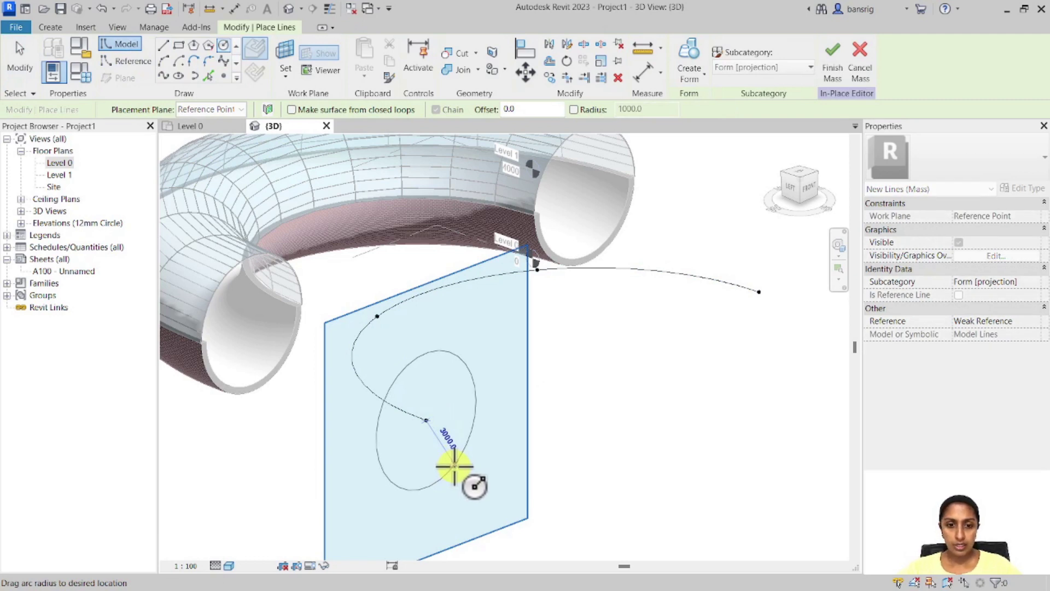
{"action": "left_click", "coordinate": [454, 466]}
{"action": "key", "text": "Escape"}
{"action": "key", "text": "Escape"}
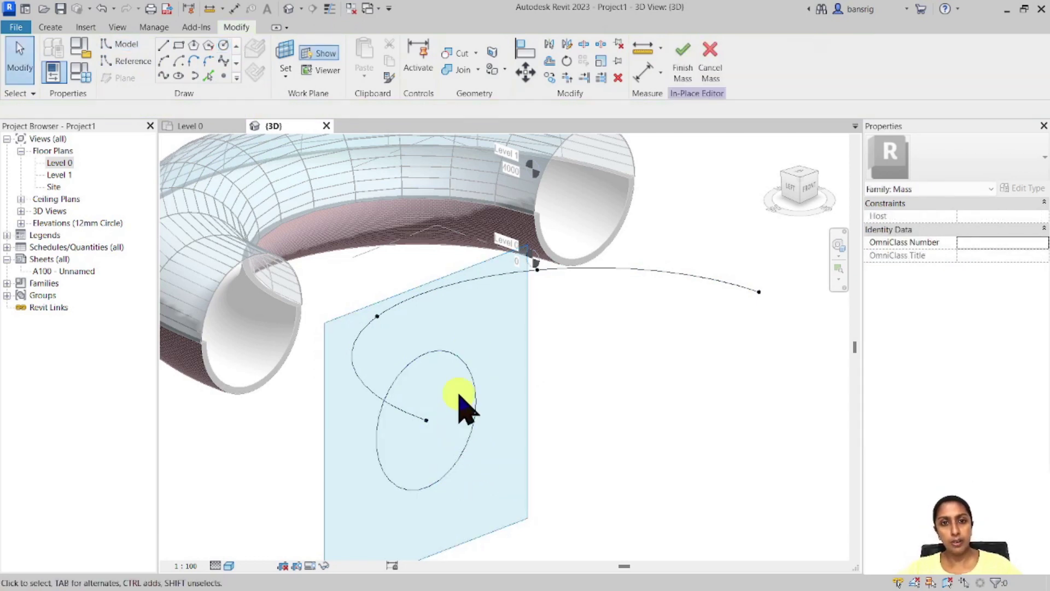
Set the work plane to the second reference point along the arc and draw a circle of 1500 mm radius centred there.
{"action": "left_click", "coordinate": [285, 53]}
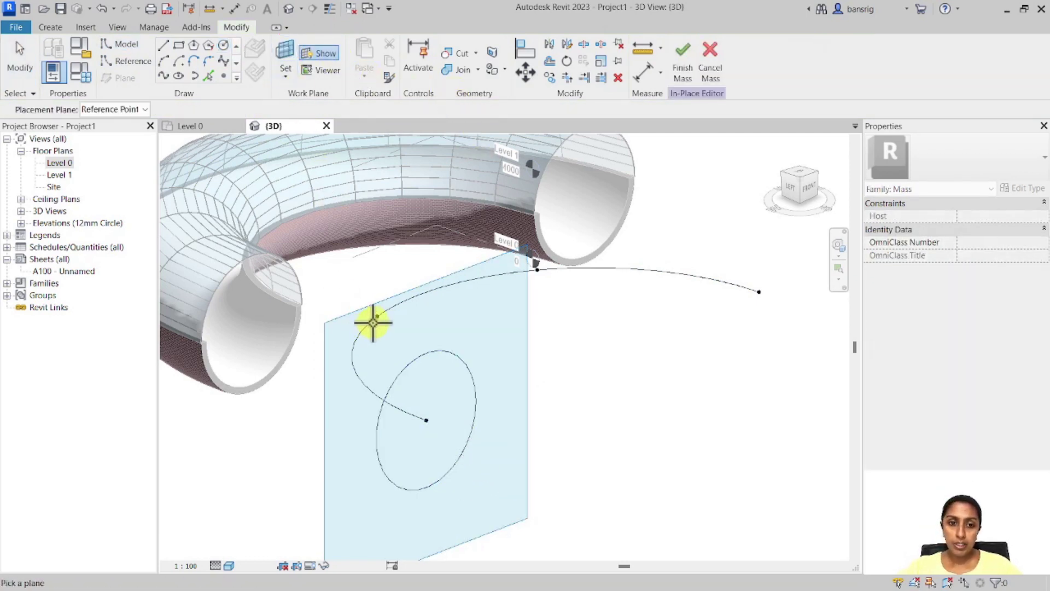
{"action": "left_click", "coordinate": [374, 320]}
{"action": "mouse_move", "coordinate": [363, 470]}
{"action": "middle_mouse_down", "text": "shift"}
{"action": "mouse_move", "coordinate": [478, 459]}
{"action": "mouse_move", "coordinate": [567, 434]}
{"action": "mouse_move", "coordinate": [556, 363]}
{"action": "mouse_move", "coordinate": [438, 387]}
{"action": "mouse_move", "coordinate": [401, 430]}
{"action": "mouse_move", "coordinate": [394, 452]}
{"action": "mouse_move", "coordinate": [410, 475]}
{"action": "middle_mouse_up", "text": "shift"}
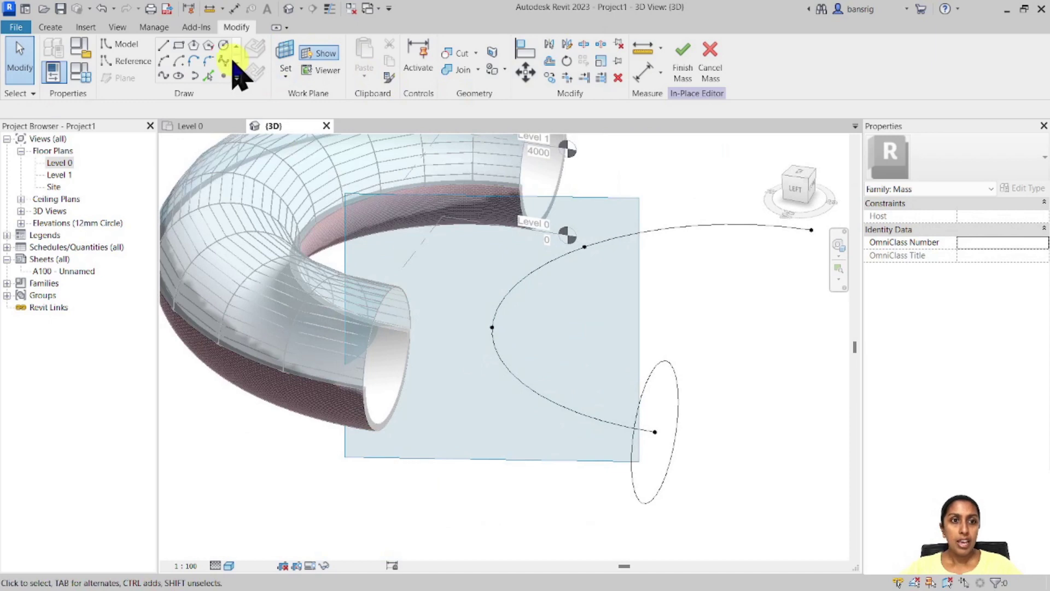
{"action": "left_click", "coordinate": [224, 45]}
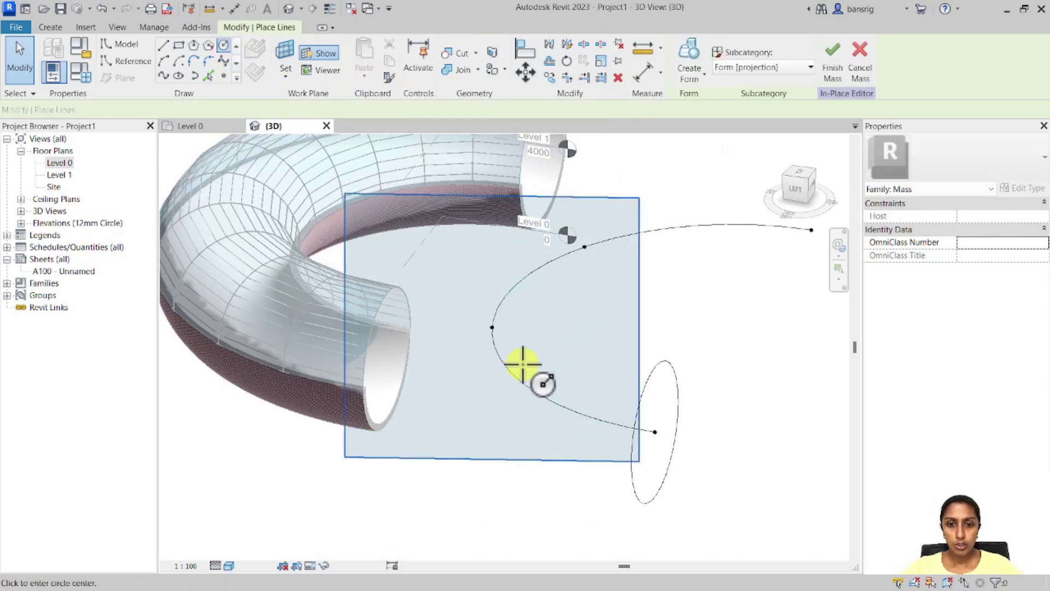
{"action": "left_click", "coordinate": [492, 344]}
{"action": "type", "text": "1500"}
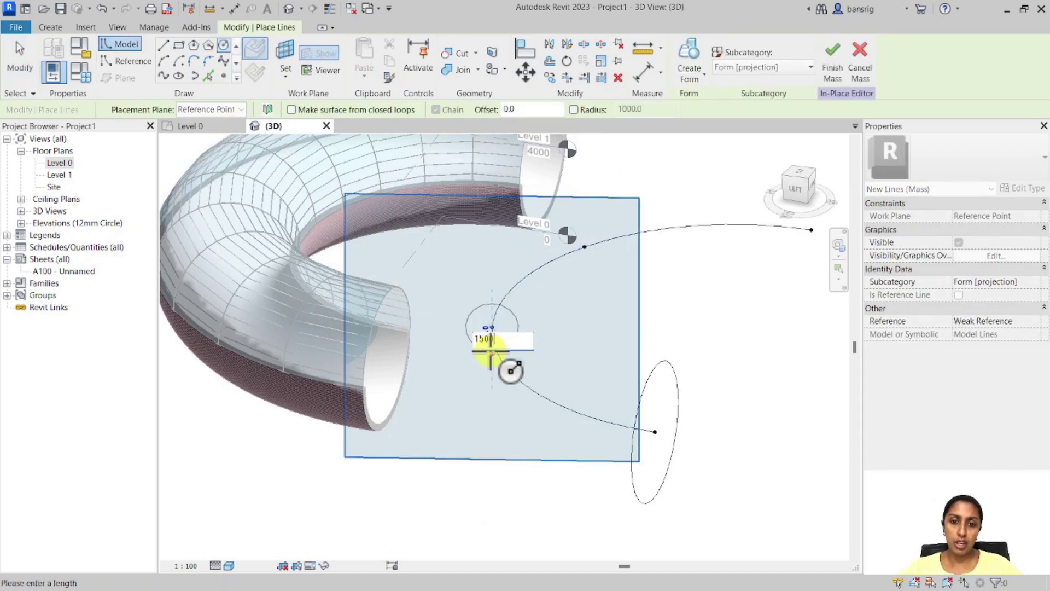
{"action": "key", "text": "Return"}
Set the work plane to the third reference point and draw a tilted ellipse with semi-axes of 1500 mm and about 1300 mm.
{"action": "middle_click_drag", "start_coordinate": [638, 351], "coordinate": [488, 404]}
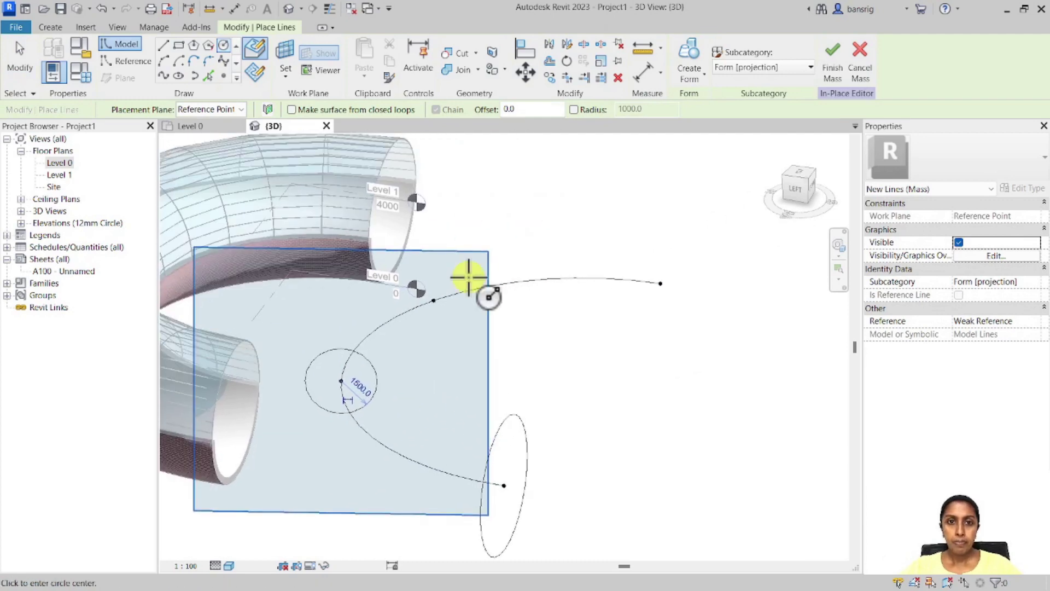
{"action": "left_click", "coordinate": [279, 51]}
{"action": "left_click", "coordinate": [422, 298]}
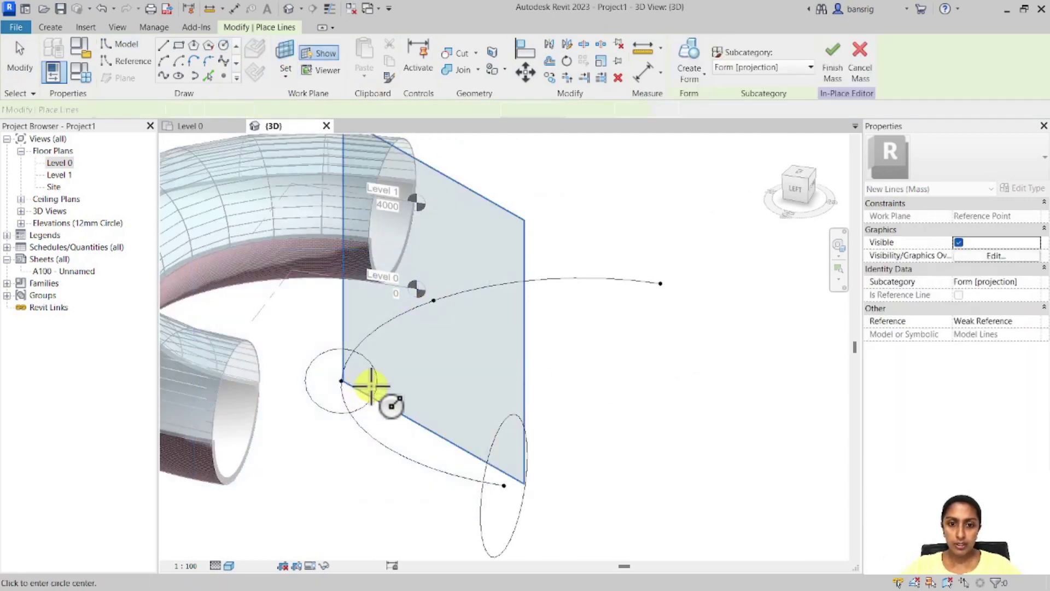
{"action": "mouse_move", "coordinate": [375, 382]}
{"action": "middle_mouse_down", "text": "shift"}
{"action": "mouse_move", "coordinate": [520, 398]}
{"action": "mouse_move", "coordinate": [278, 246]}
{"action": "mouse_move", "coordinate": [340, 403]}
{"action": "mouse_move", "coordinate": [277, 145]}
{"action": "middle_mouse_up", "text": "shift"}
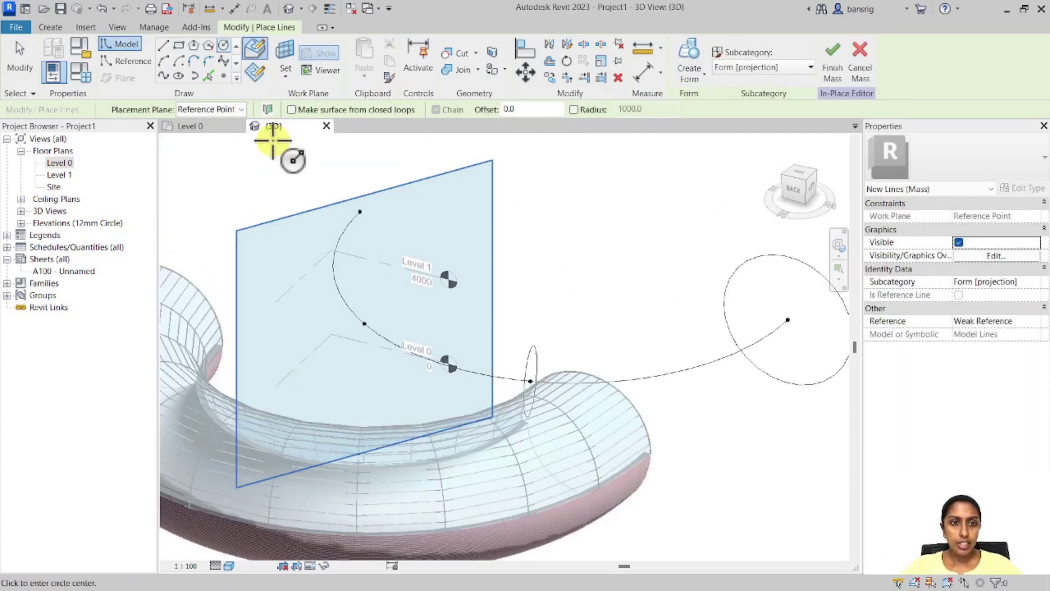
{"action": "left_click", "coordinate": [174, 72]}
{"action": "left_click", "coordinate": [363, 323]}
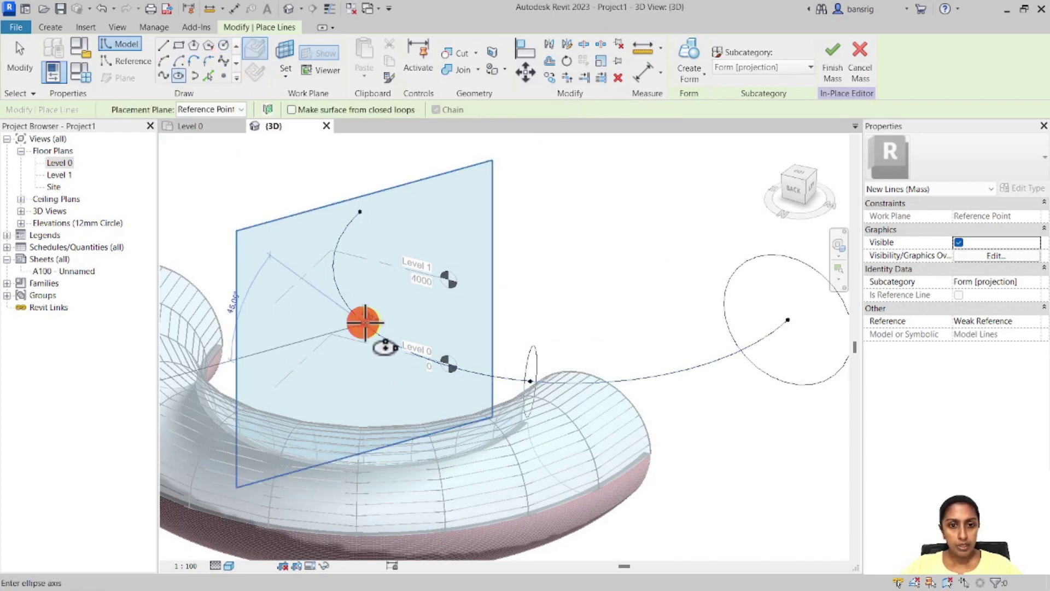
{"action": "type", "text": "15"}
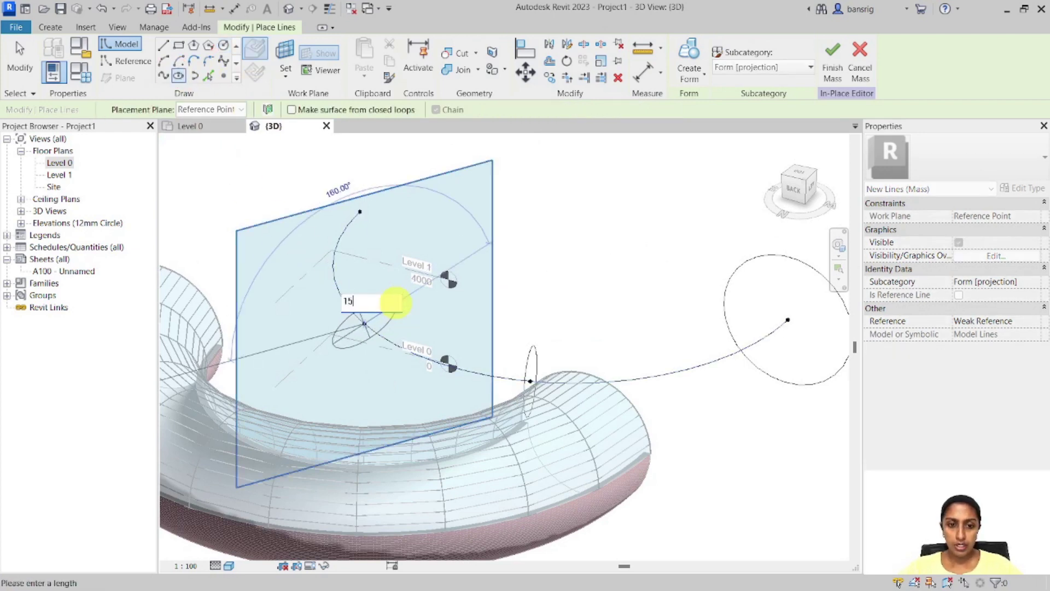
{"action": "type", "text": "00"}
{"action": "key", "text": "Return"}
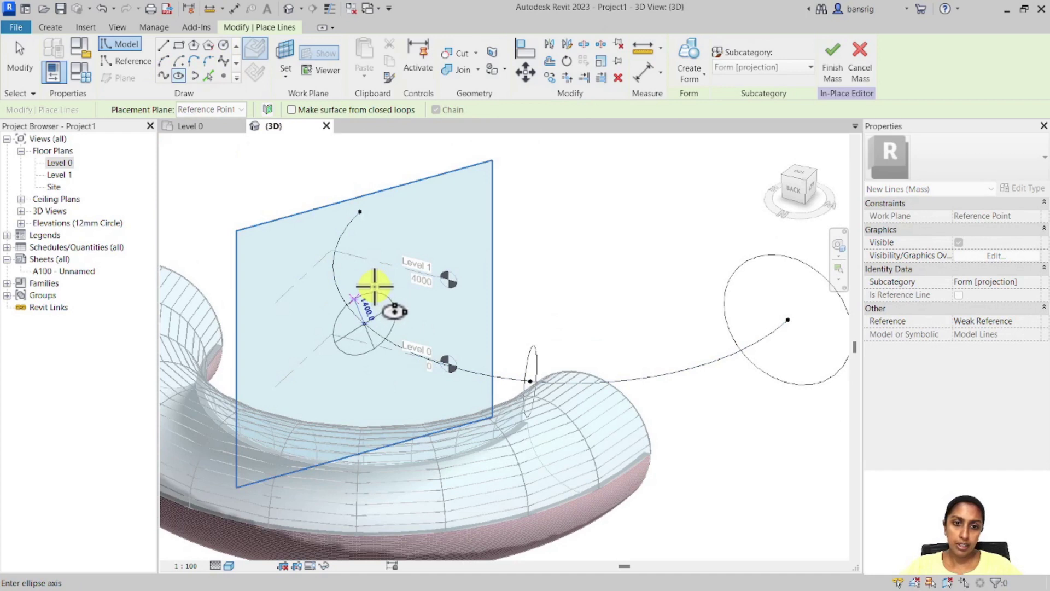
{"action": "type", "text": "20"}
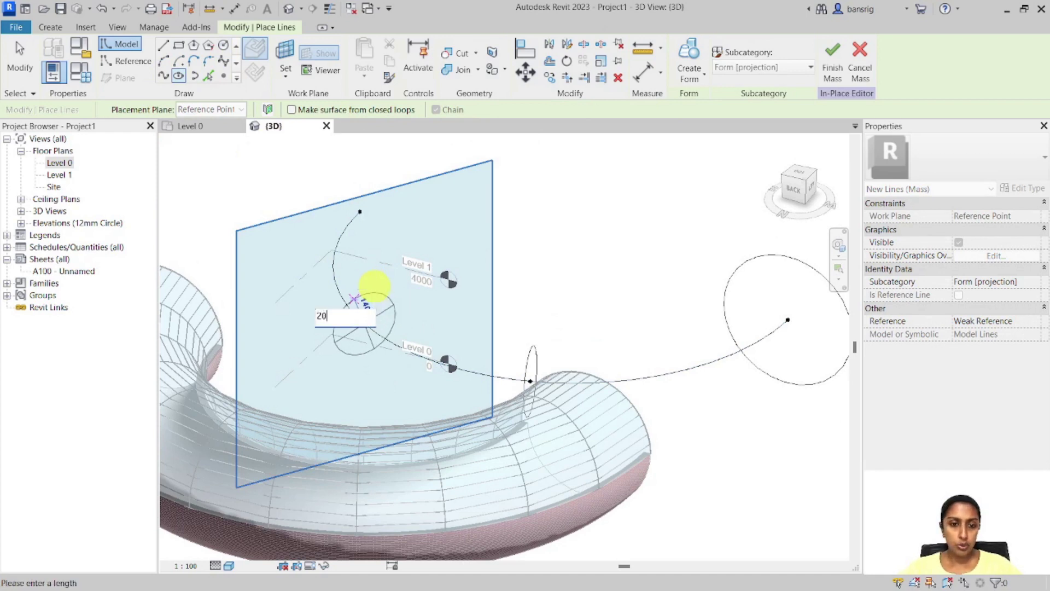
{"action": "key", "text": "Return"}
{"action": "key", "text": "Escape"}
{"action": "key", "text": "Escape"}
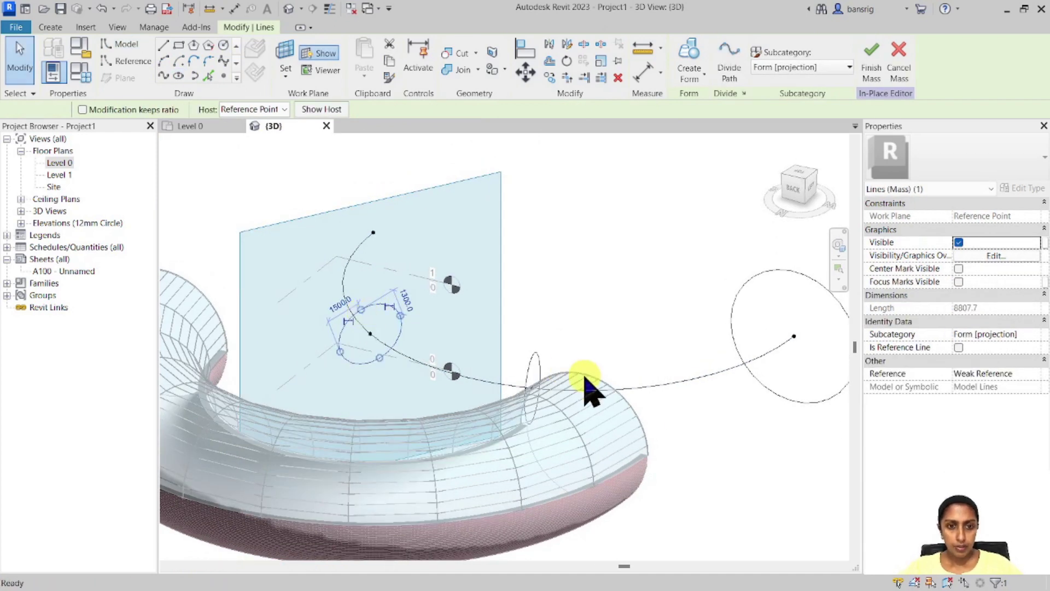
Adjust the ellipse at the third reference point by moving the end of its shorter axis.
{"action": "left_click", "coordinate": [392, 309]}
{"action": "middle_click_drag", "start_coordinate": [353, 326], "coordinate": [373, 318], "text": "shift"}
{"action": "scroll", "coordinate": [372, 314], "scroll_direction": "up", "scroll_amount": 2}
{"action": "left_click_drag", "start_coordinate": [361, 301], "coordinate": [368, 312]}
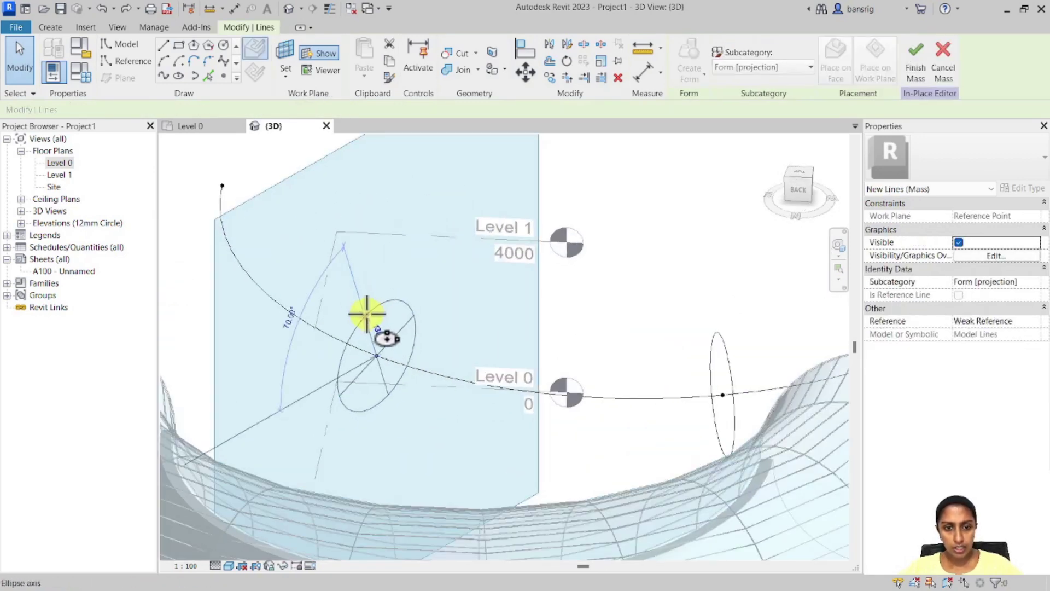
{"action": "left_click", "coordinate": [644, 353]}
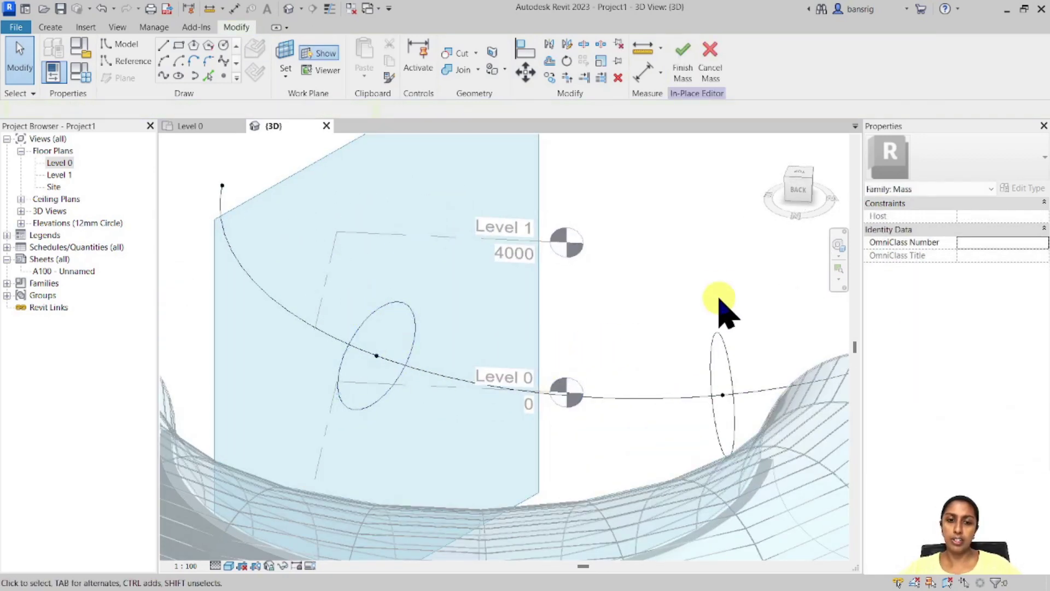
Set the work plane to the far endpoint's reference point and draw a tilted ellipse with semi-axes of 3000 mm and 1500 mm.
{"action": "middle_click_drag", "start_coordinate": [717, 305], "coordinate": [430, 341], "text": "shift"}
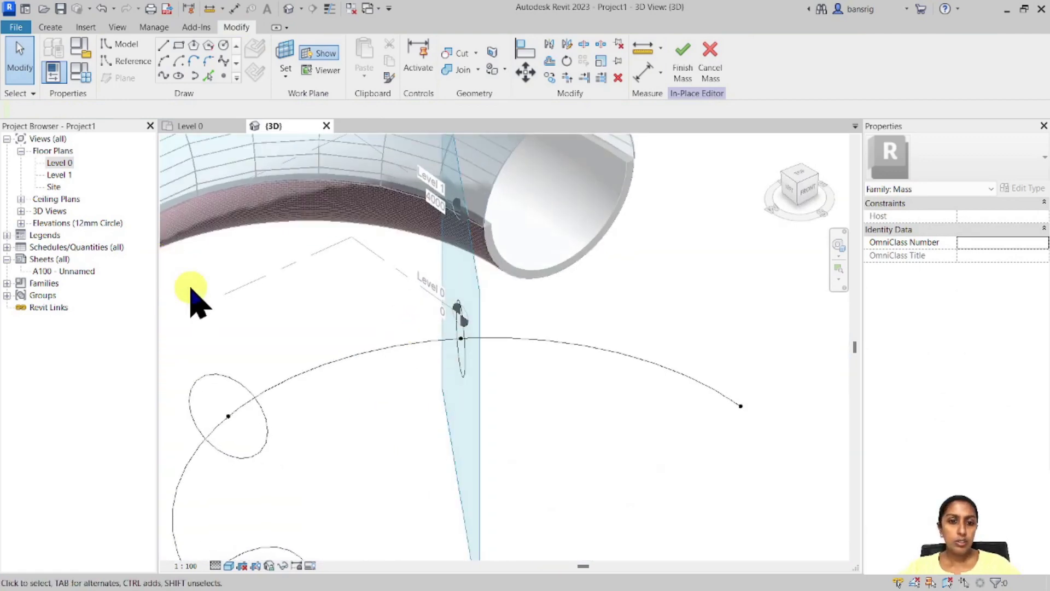
{"action": "left_click", "coordinate": [291, 50]}
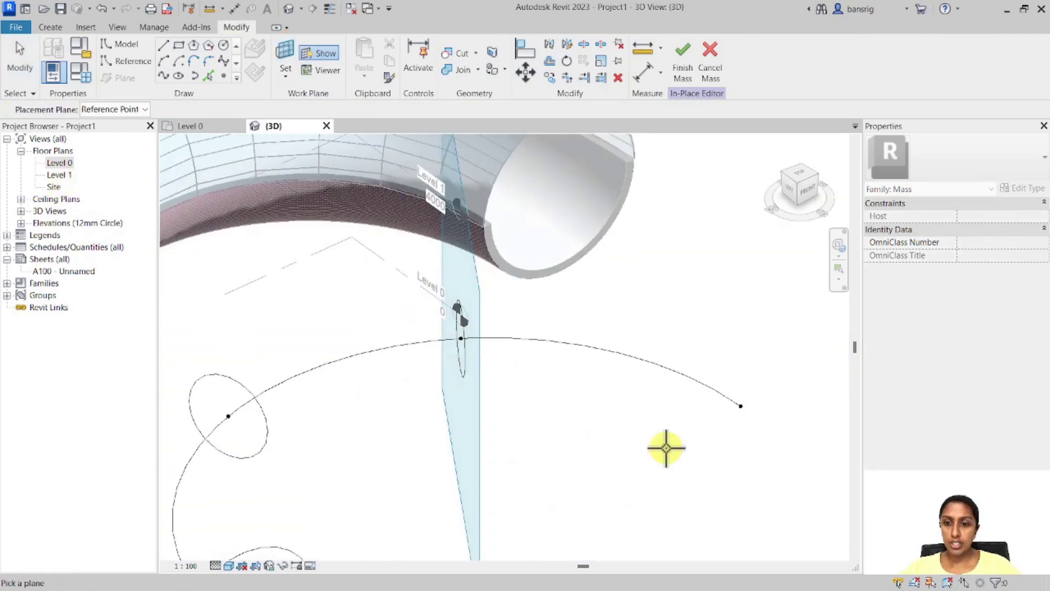
{"action": "left_click", "coordinate": [744, 413]}
{"action": "middle_click_drag", "start_coordinate": [489, 431], "coordinate": [379, 384]}
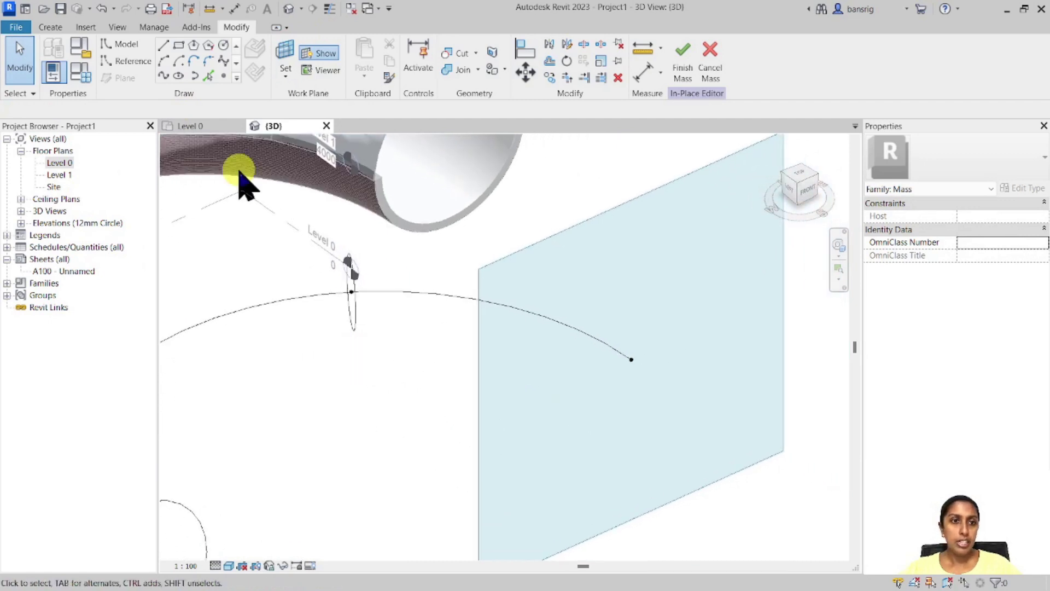
{"action": "left_click", "coordinate": [178, 75]}
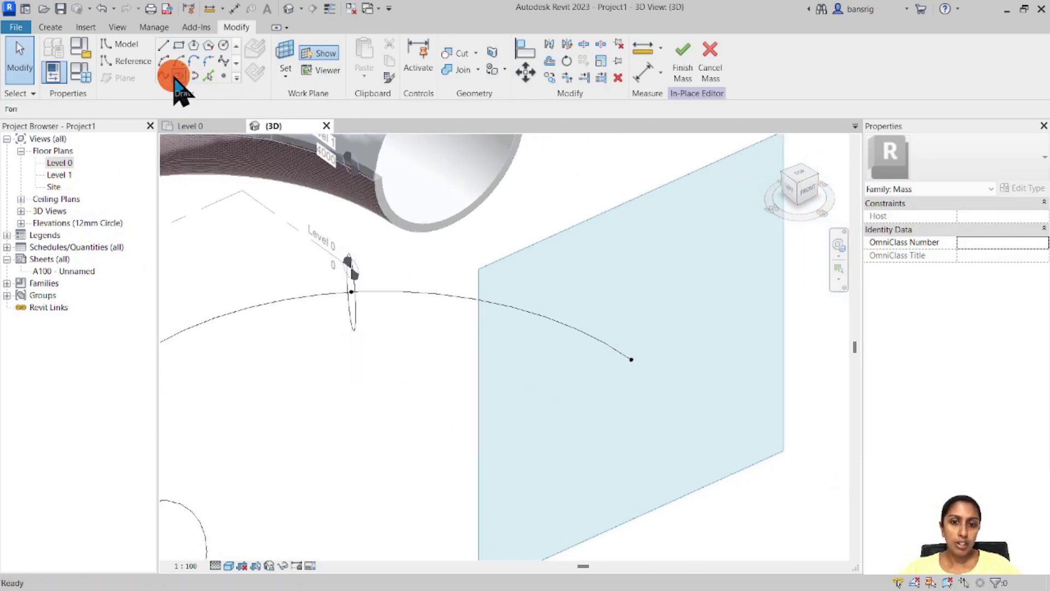
{"action": "left_click", "coordinate": [632, 360]}
{"action": "type", "text": "3000"}
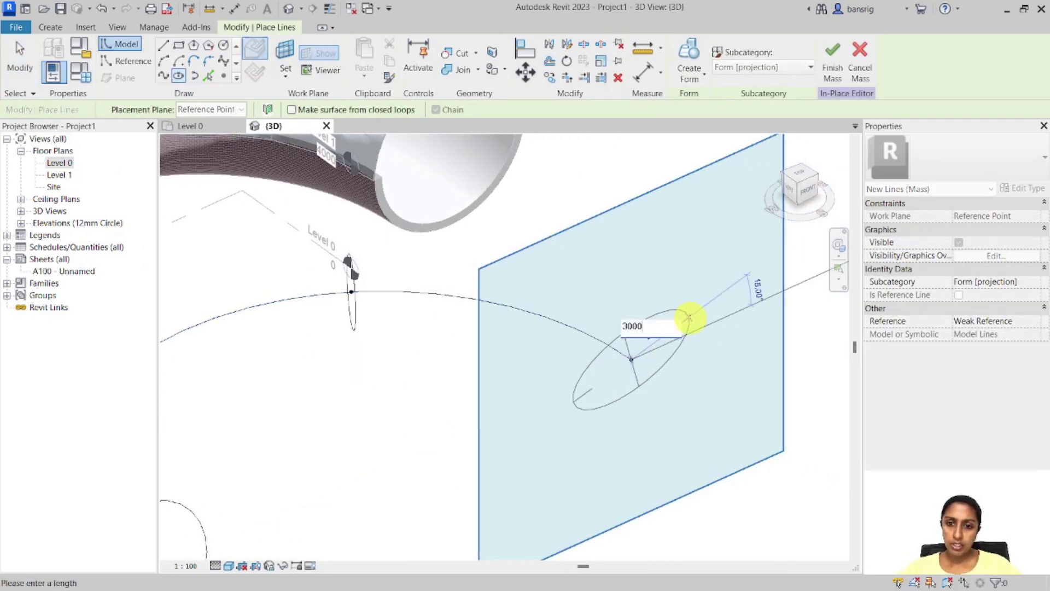
{"action": "key", "text": "Return"}
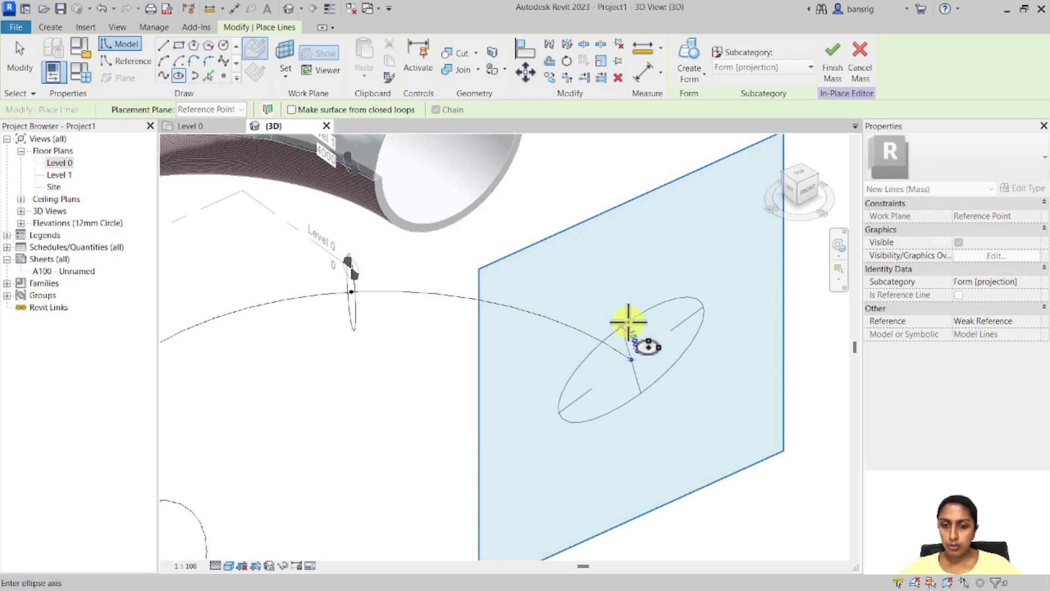
{"action": "left_click", "coordinate": [629, 323]}
{"action": "key", "text": "Escape"}
{"action": "key", "text": "Escape"}
Create a swept blend form from the four circle and ellipse profiles together with the arc path.
{"action": "scroll", "coordinate": [363, 262], "scroll_direction": "down", "scroll_amount": 3}
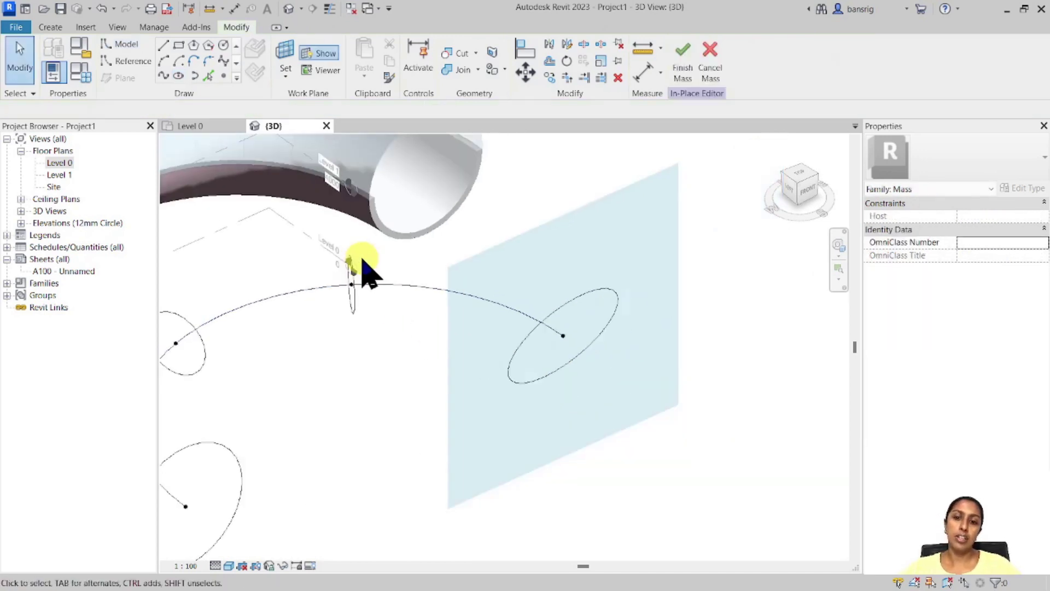
{"action": "middle_click_drag", "start_coordinate": [424, 378], "coordinate": [356, 329], "text": "shift"}
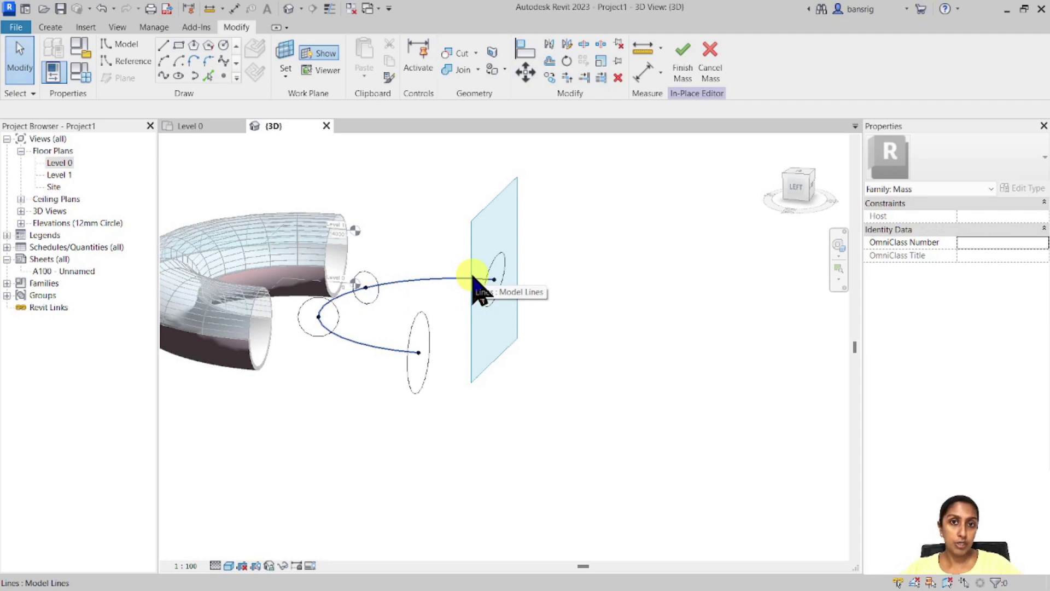
{"action": "left_click", "coordinate": [504, 268]}
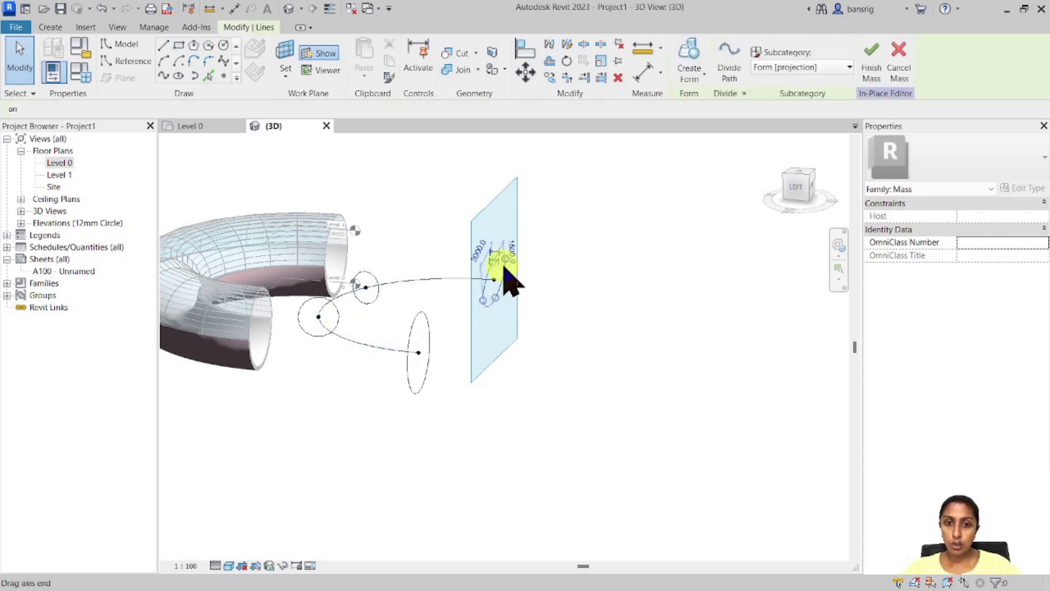
{"action": "left_click", "coordinate": [372, 271], "text": "ctrl"}
{"action": "left_click", "coordinate": [412, 385], "text": "ctrl"}
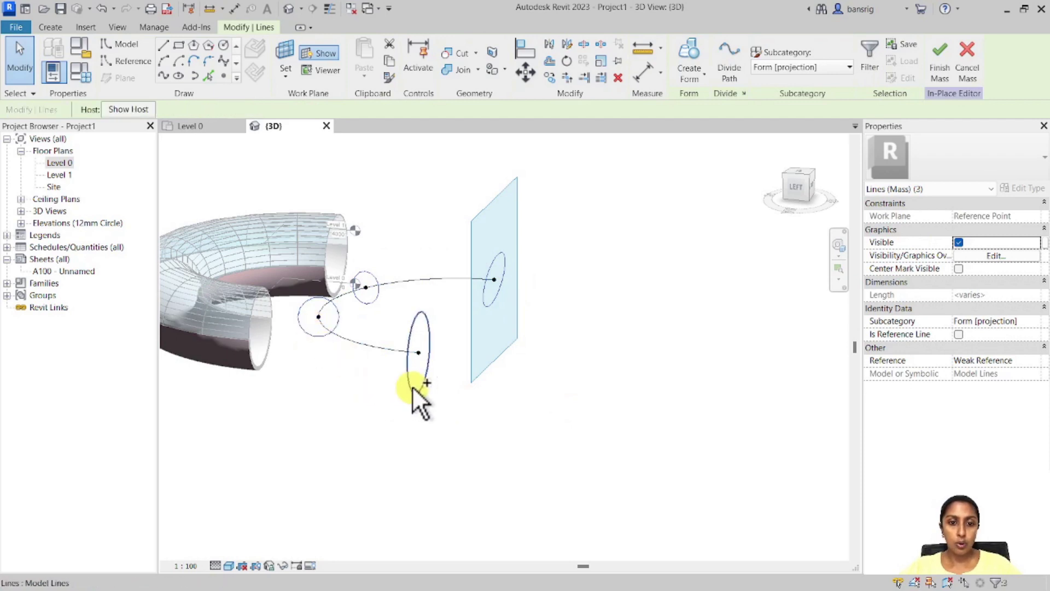
{"action": "left_click", "coordinate": [411, 385], "text": "ctrl"}
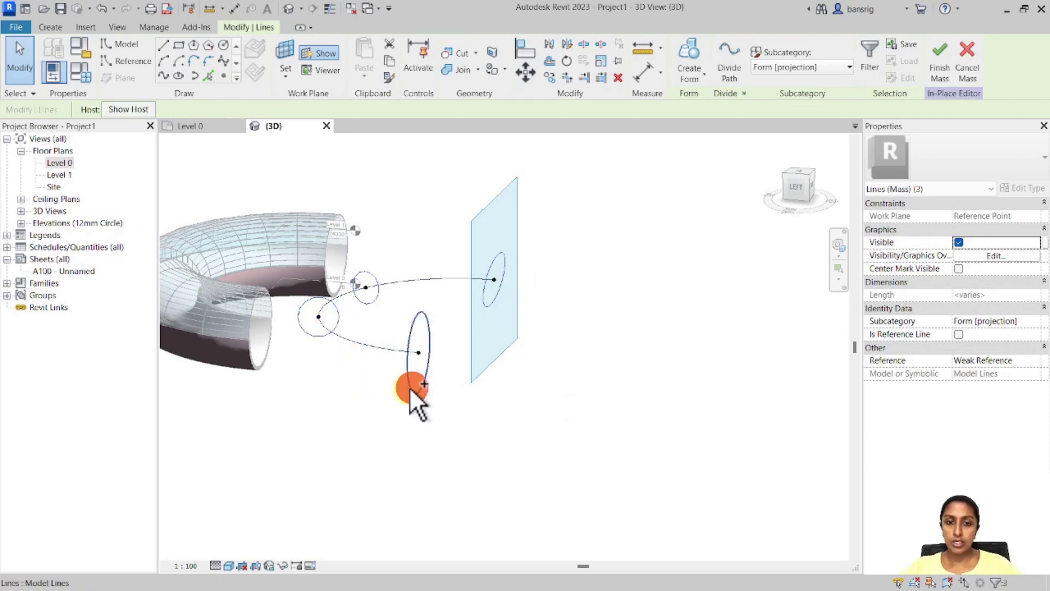
{"action": "left_click", "coordinate": [365, 349], "text": "ctrl"}
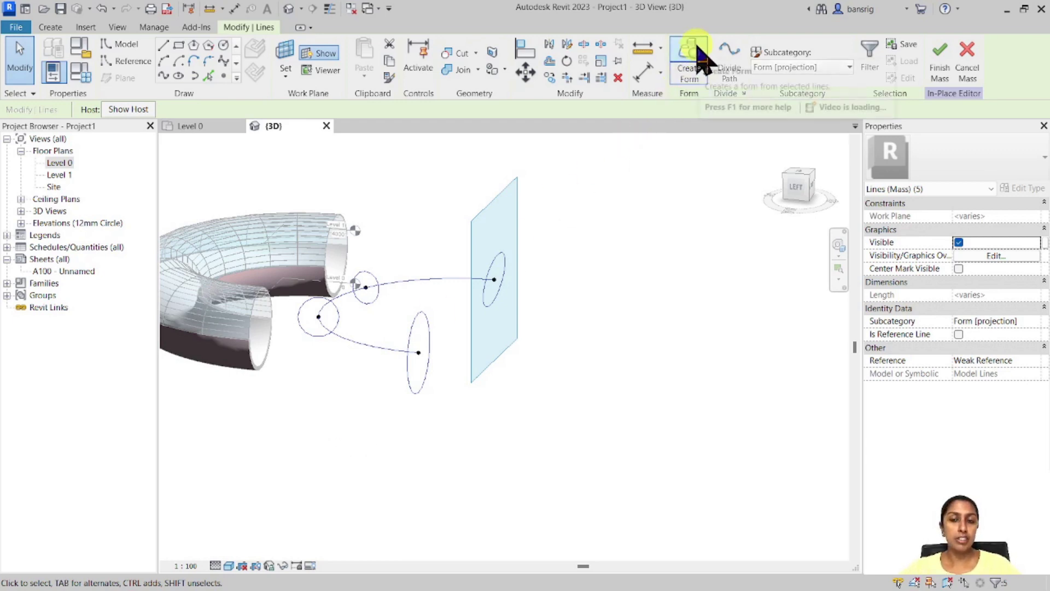
{"action": "left_click", "coordinate": [695, 48]}
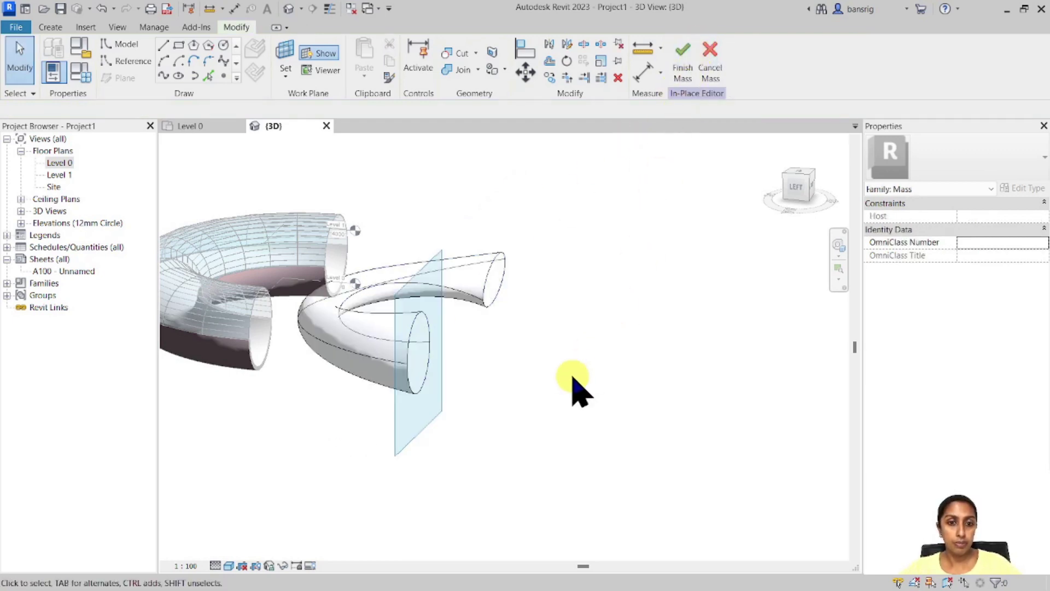
Add a profile to the swept blend form a short distance before its far elliptical end.
{"action": "middle_click_drag", "start_coordinate": [620, 390], "coordinate": [445, 411], "text": "shift"}
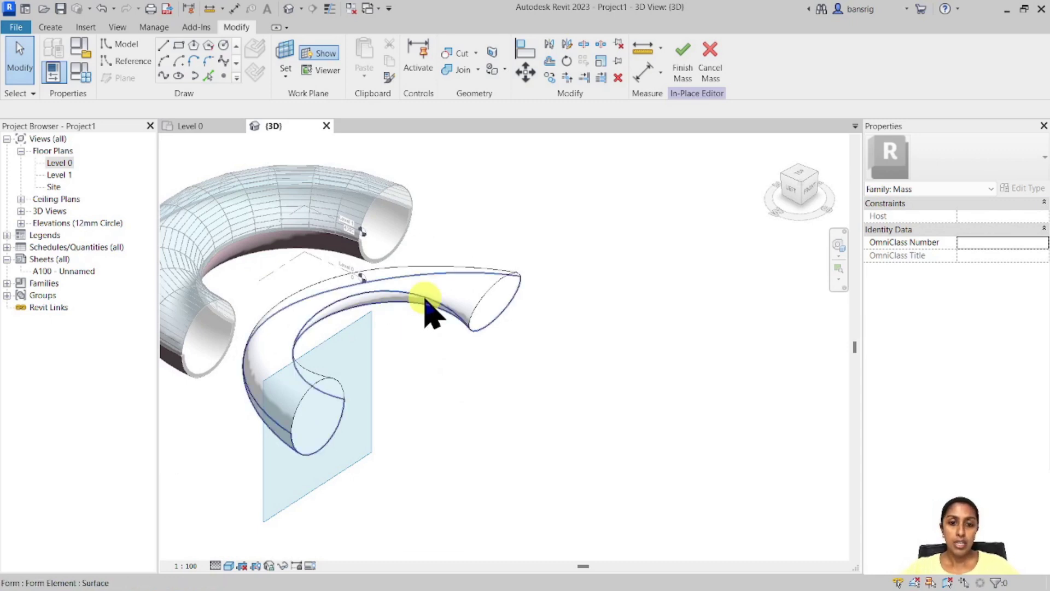
{"action": "scroll", "coordinate": [465, 315], "scroll_direction": "up", "scroll_amount": 2}
{"action": "left_click", "coordinate": [498, 311]}
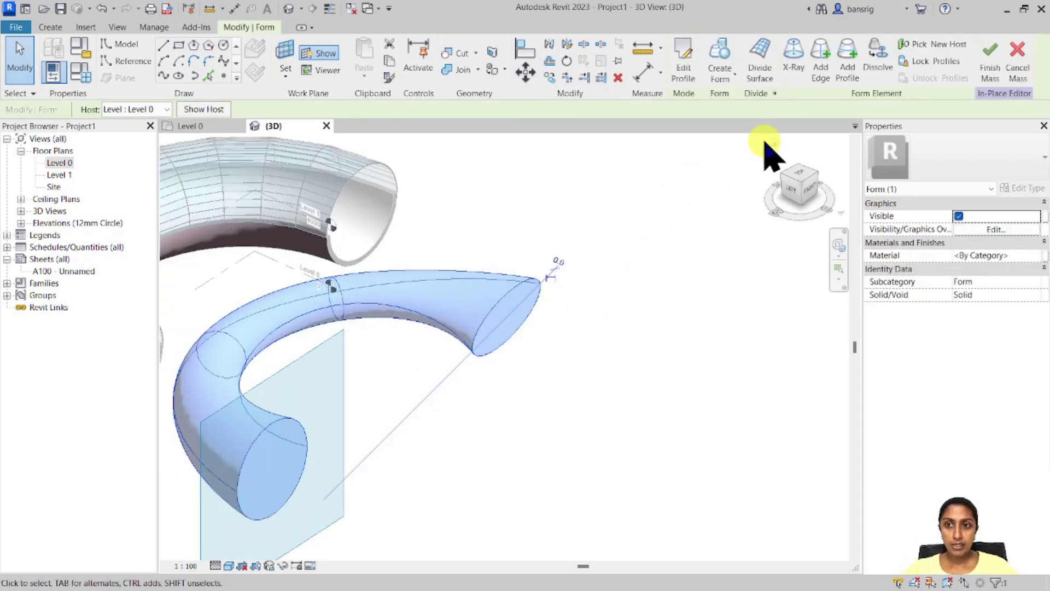
{"action": "left_click", "coordinate": [848, 65]}
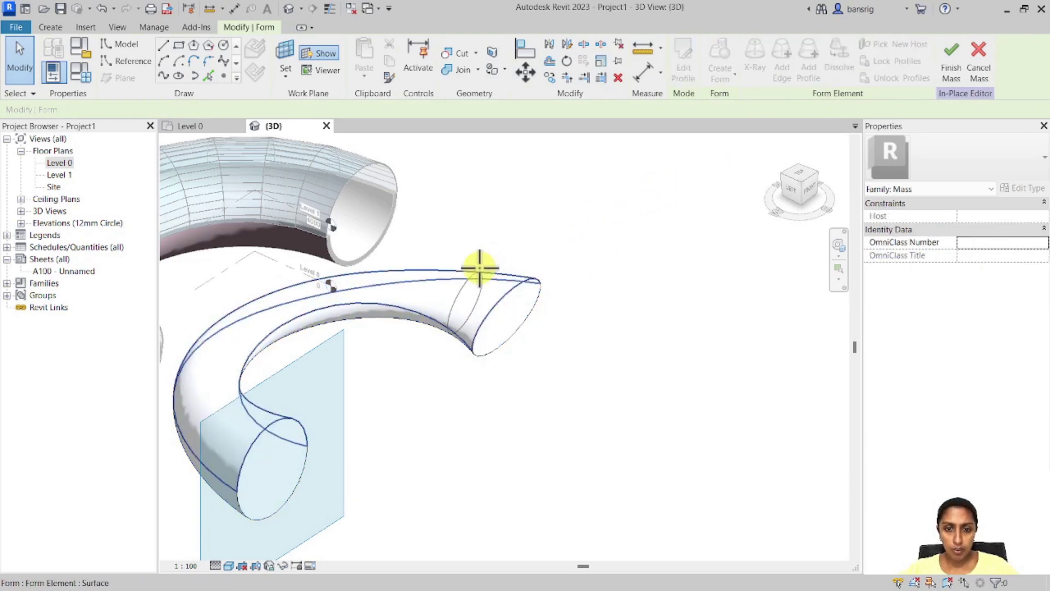
{"action": "left_click", "coordinate": [479, 268]}
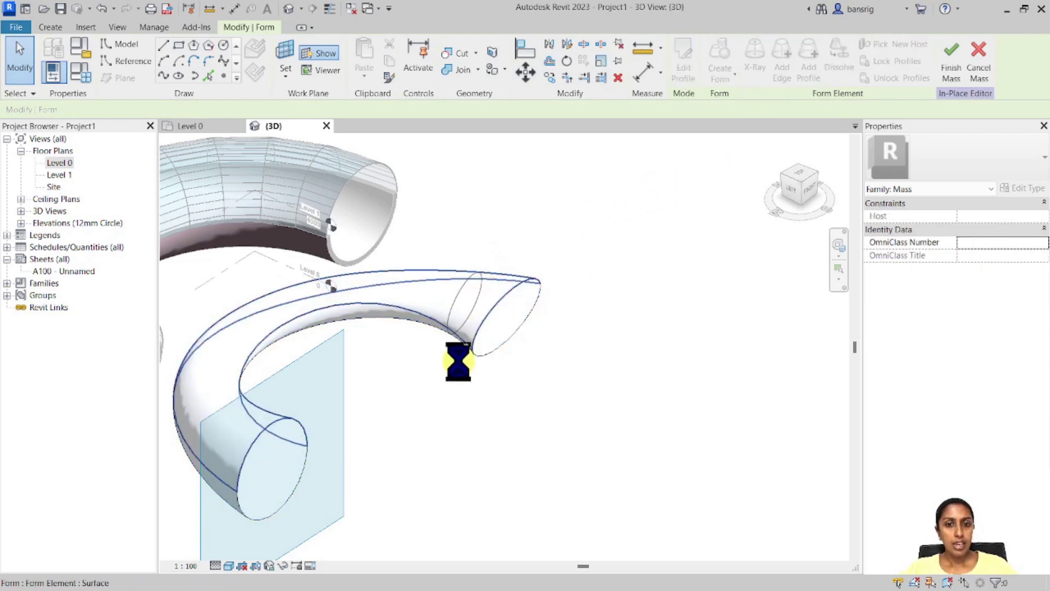
Open the added profile near the far end for editing and delete the upper half of its outline.
{"action": "scroll", "coordinate": [460, 357], "scroll_direction": "up", "scroll_amount": 2}
{"action": "left_click", "coordinate": [454, 247]}
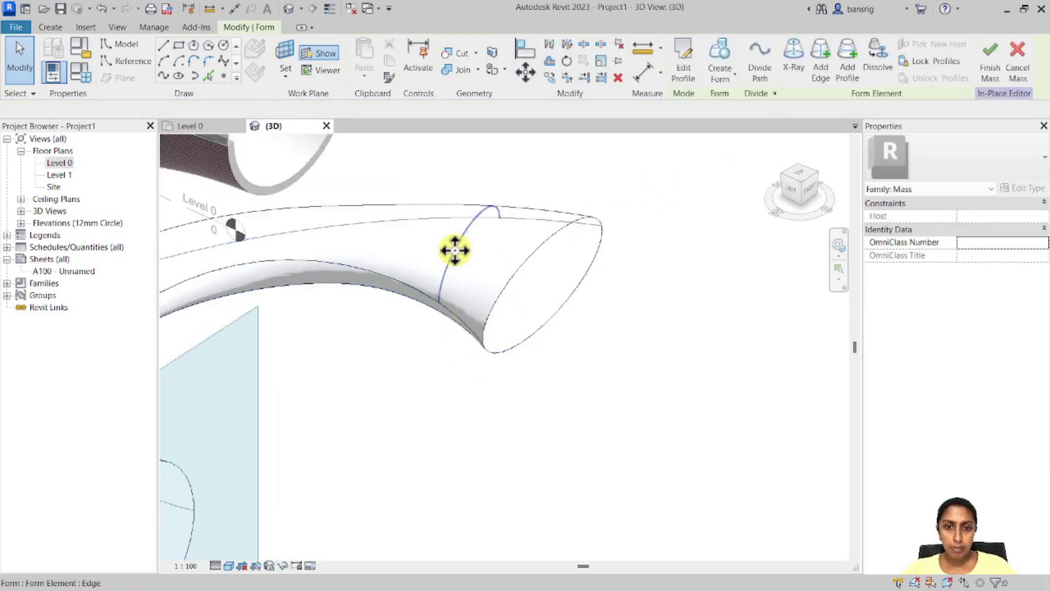
{"action": "left_click", "coordinate": [684, 63]}
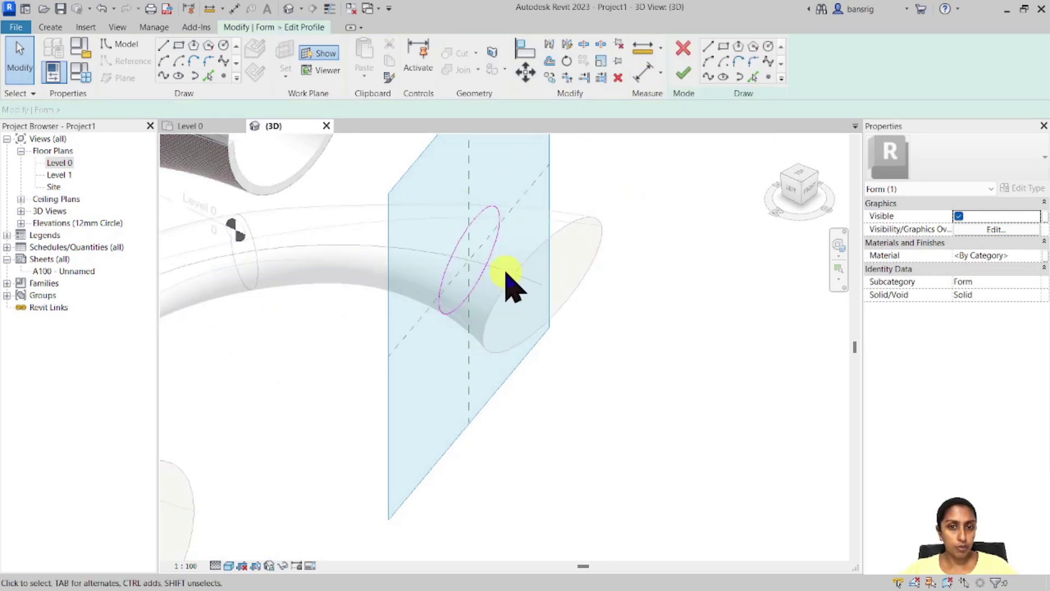
{"action": "scroll", "coordinate": [471, 241], "scroll_direction": "up", "scroll_amount": 2}
{"action": "left_click", "coordinate": [466, 235]}
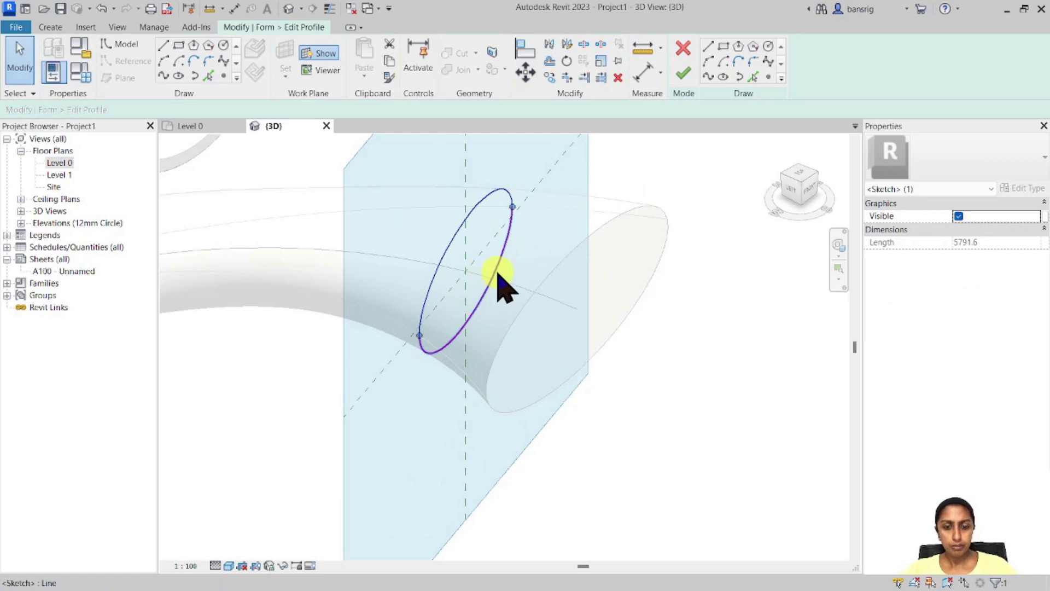
{"action": "key", "text": "Delete"}
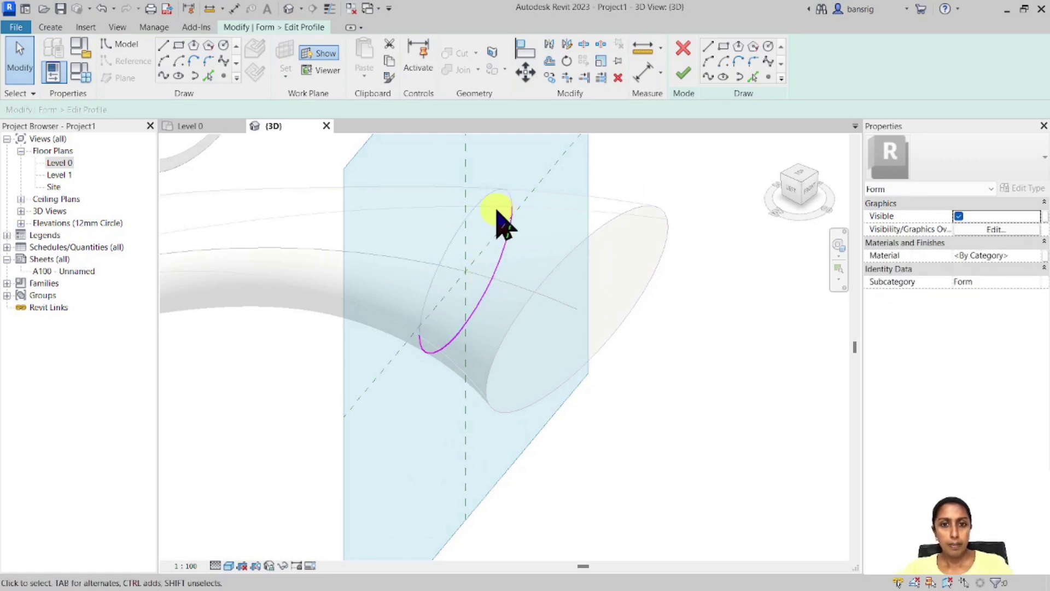
Close the profile with a taller start-end-radius arc of about 2329 mm radius between the lower curve's endpoints and finish the profile edit.
{"action": "left_click", "coordinate": [163, 61]}
{"action": "left_click", "coordinate": [416, 334]}
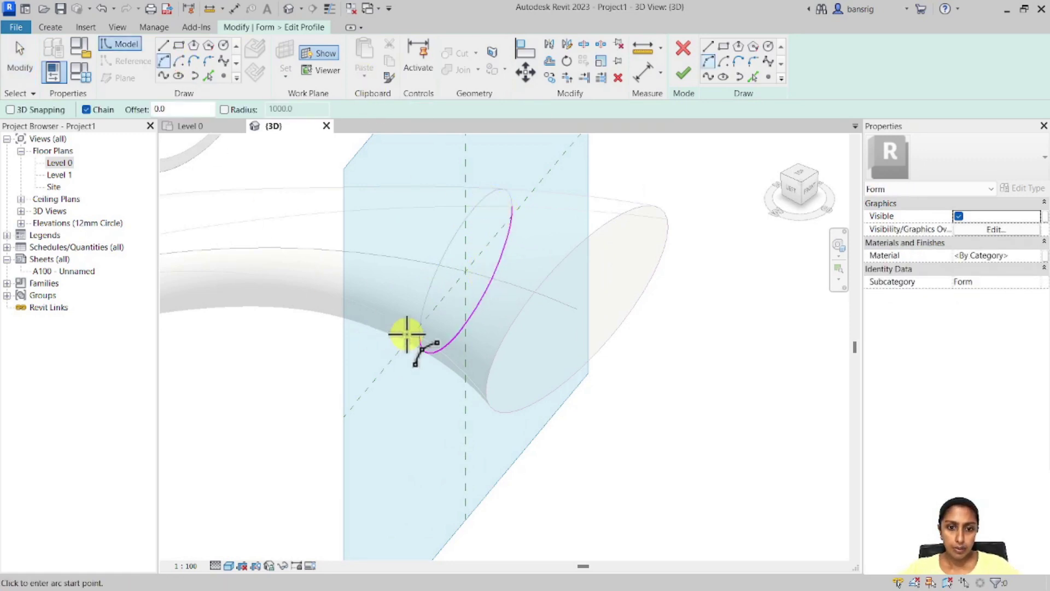
{"action": "left_click", "coordinate": [511, 206]}
{"action": "left_click", "coordinate": [463, 178]}
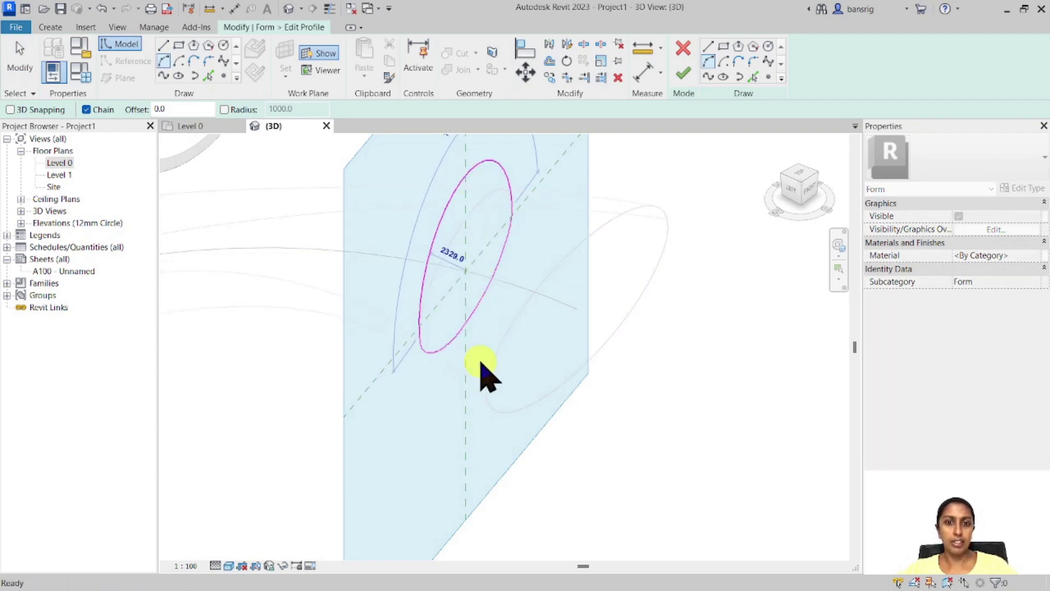
{"action": "key", "text": "Escape"}
{"action": "key", "text": "Escape"}
{"action": "left_click", "coordinate": [679, 77]}
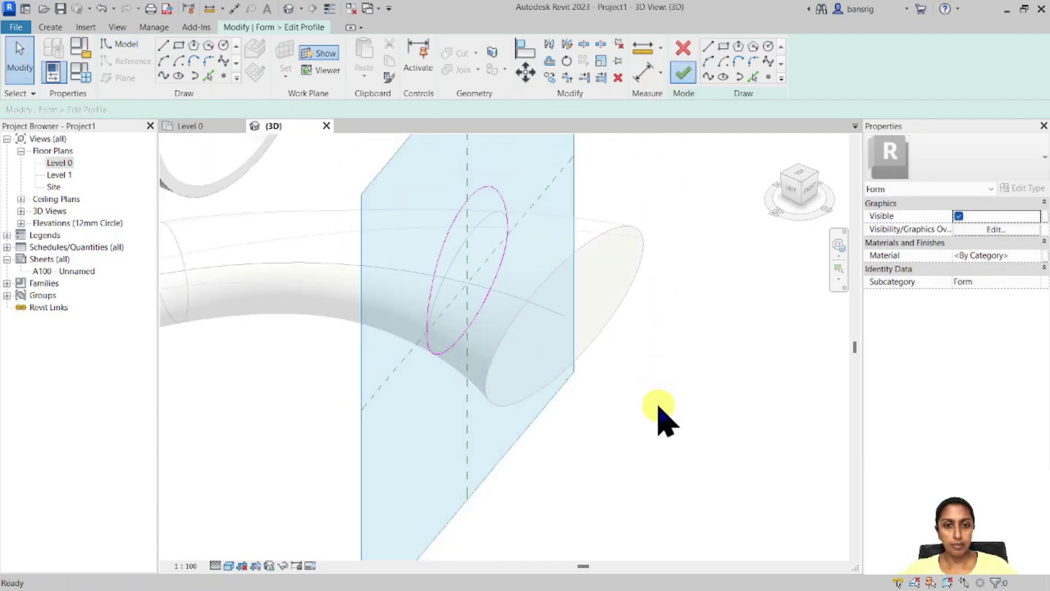
{"action": "left_click", "coordinate": [665, 404]}
Check the reshaped swept blend from several angles and finish the in-place mass.
{"action": "scroll", "coordinate": [662, 358], "scroll_direction": "down", "scroll_amount": 2}
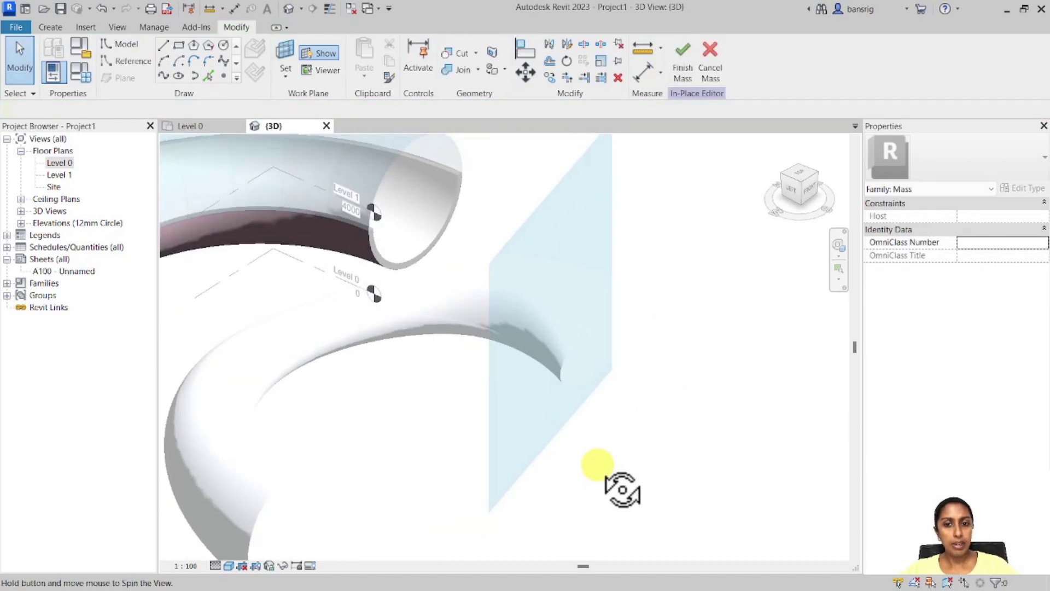
{"action": "middle_click_drag", "start_coordinate": [598, 467], "coordinate": [605, 427], "text": "shift"}
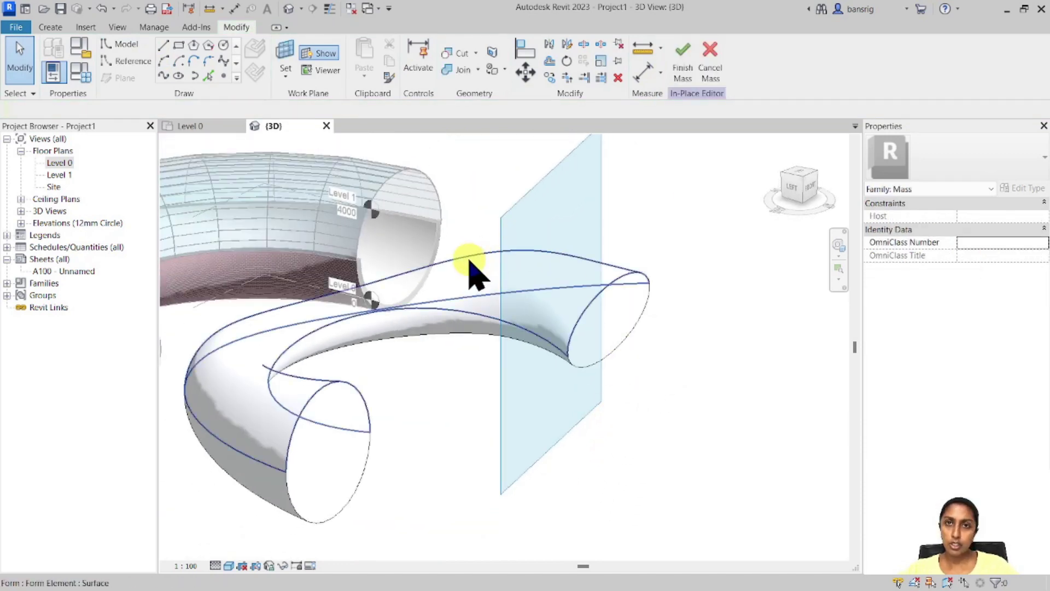
{"action": "middle_click_drag", "start_coordinate": [511, 276], "coordinate": [558, 253], "text": "shift"}
{"action": "left_click", "coordinate": [690, 71]}
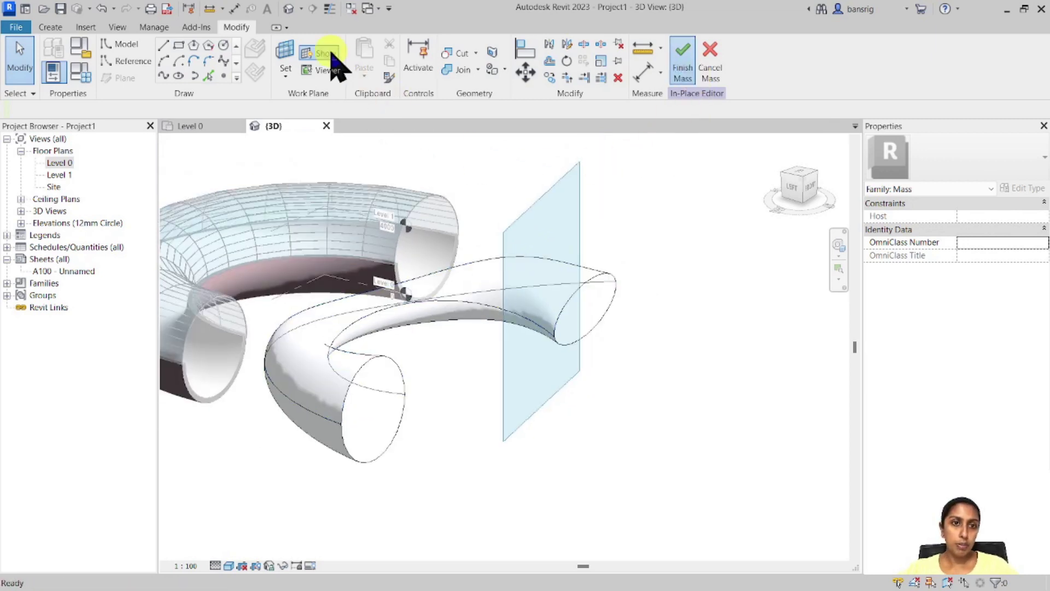
Place a Wall-Ext_102Bwk-75Ins-100LBlk-12P wall by face on the lower face of the swept blend mass.
{"action": "left_click", "coordinate": [405, 27]}
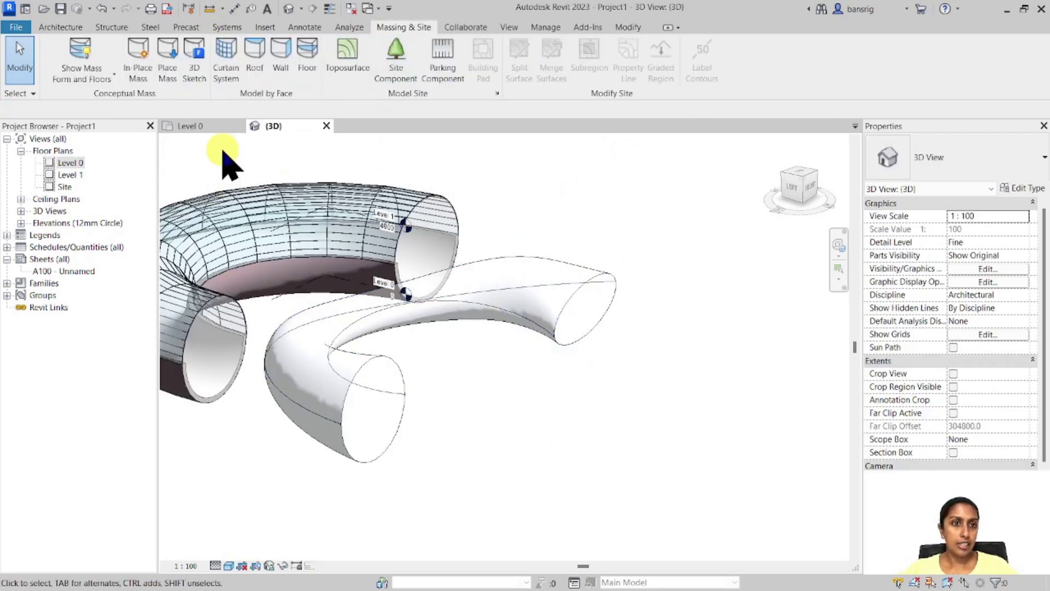
{"action": "left_click", "coordinate": [281, 65]}
{"action": "left_click", "coordinate": [343, 450]}
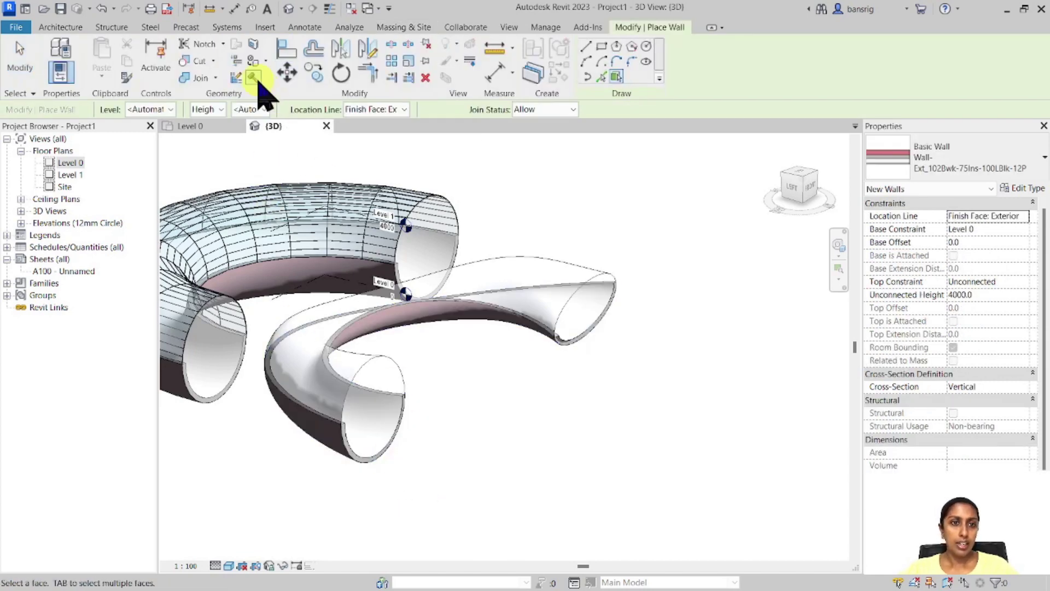
Create a curtain system on the swept blend's upper face with the Grid 1 and Grid 2 numbers set to 20.
{"action": "left_click", "coordinate": [395, 28]}
{"action": "left_click", "coordinate": [230, 57]}
{"action": "left_click", "coordinate": [994, 255]}
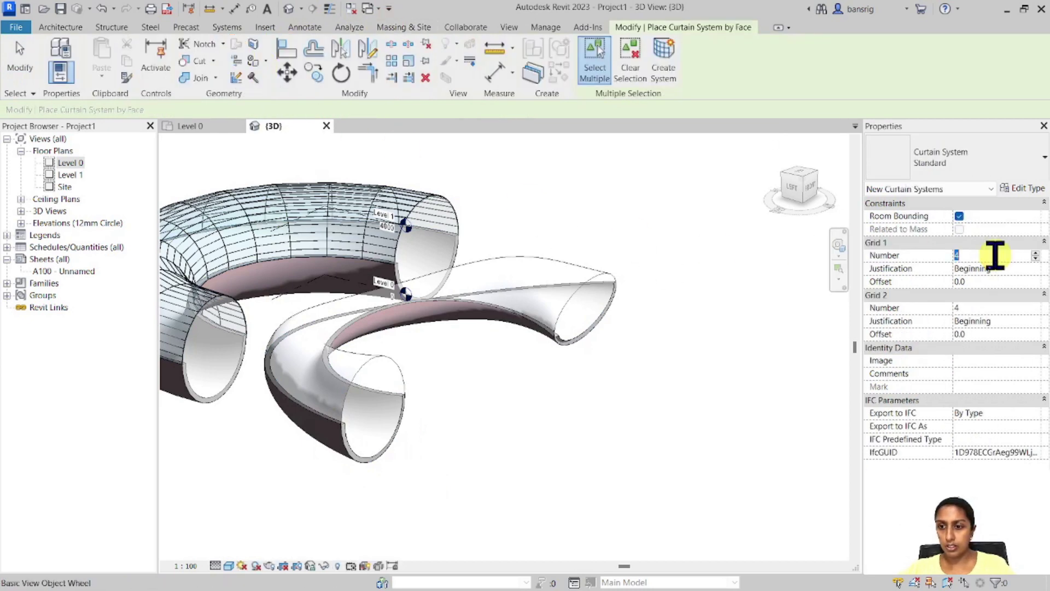
{"action": "left_click", "coordinate": [978, 306]}
{"action": "type", "text": "20"}
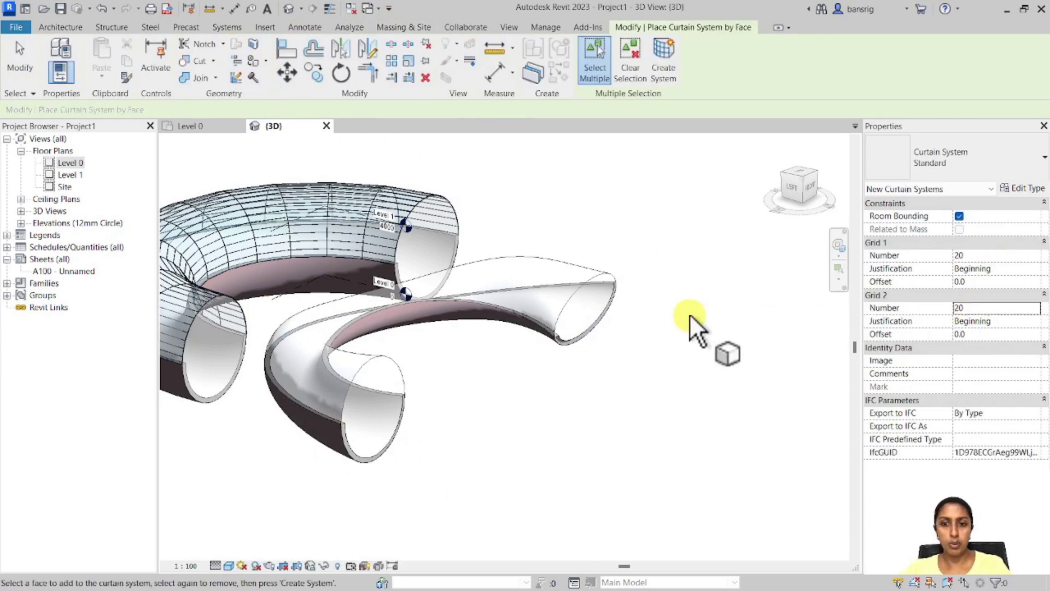
{"action": "left_click", "coordinate": [588, 273]}
{"action": "left_click", "coordinate": [664, 54]}
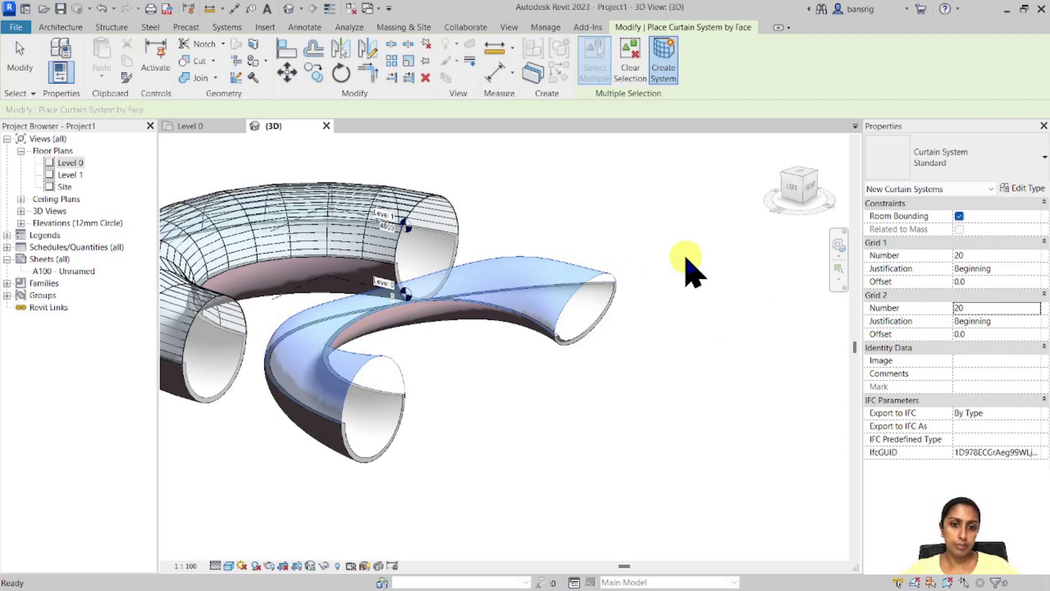
{"action": "key", "text": "Escape"}
Temporarily isolate the larger circular sweep mass and open it for in-place editing.
{"action": "middle_click_drag", "start_coordinate": [461, 500], "coordinate": [476, 525], "text": "shift"}
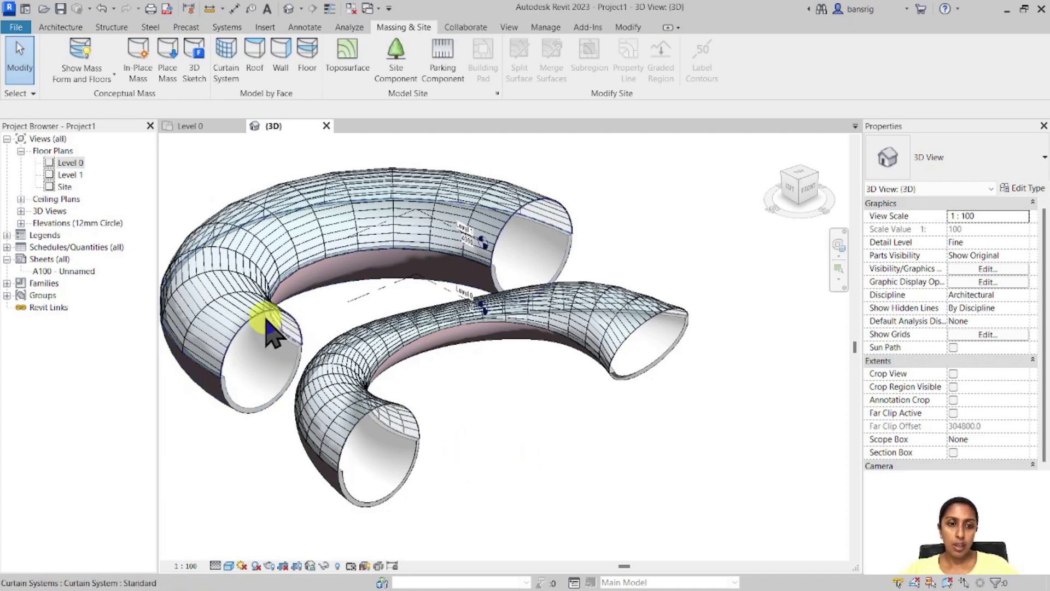
{"action": "left_click", "coordinate": [305, 343]}
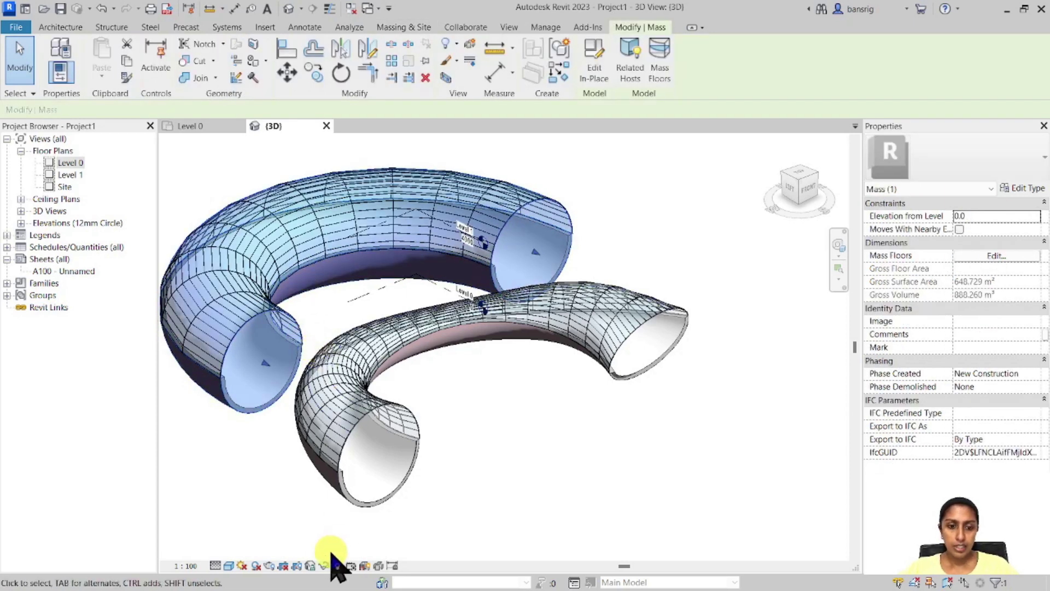
{"action": "left_click", "coordinate": [322, 567]}
{"action": "left_click", "coordinate": [353, 514]}
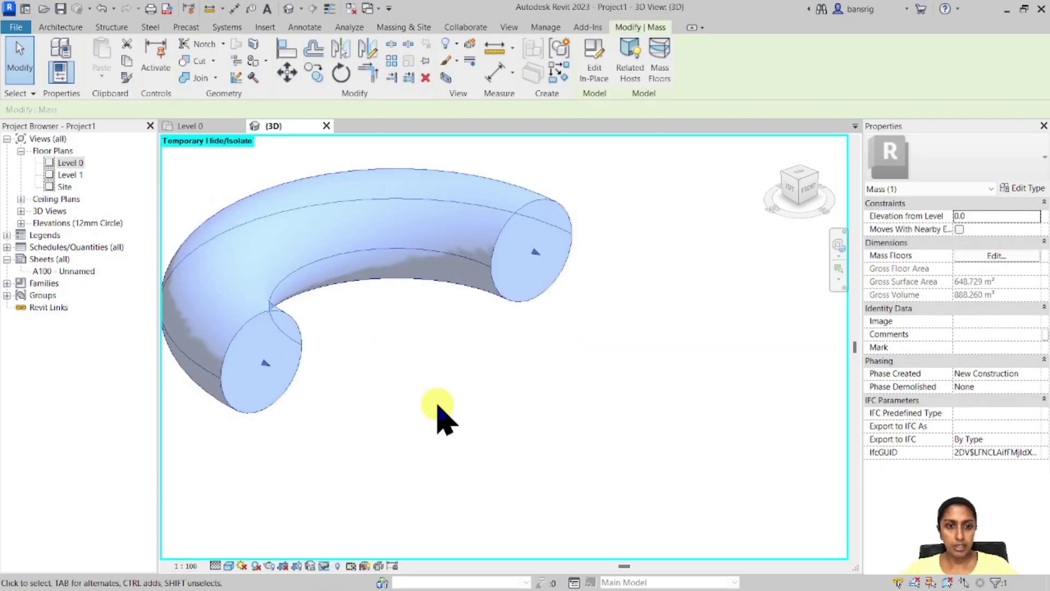
{"action": "left_click", "coordinate": [635, 287]}
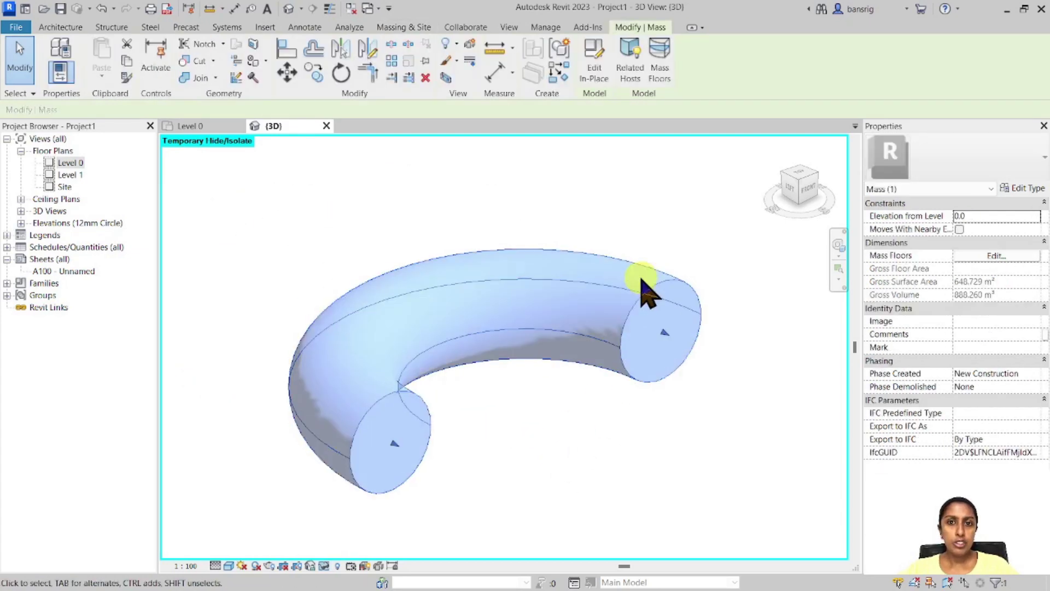
{"action": "left_click", "coordinate": [600, 70]}
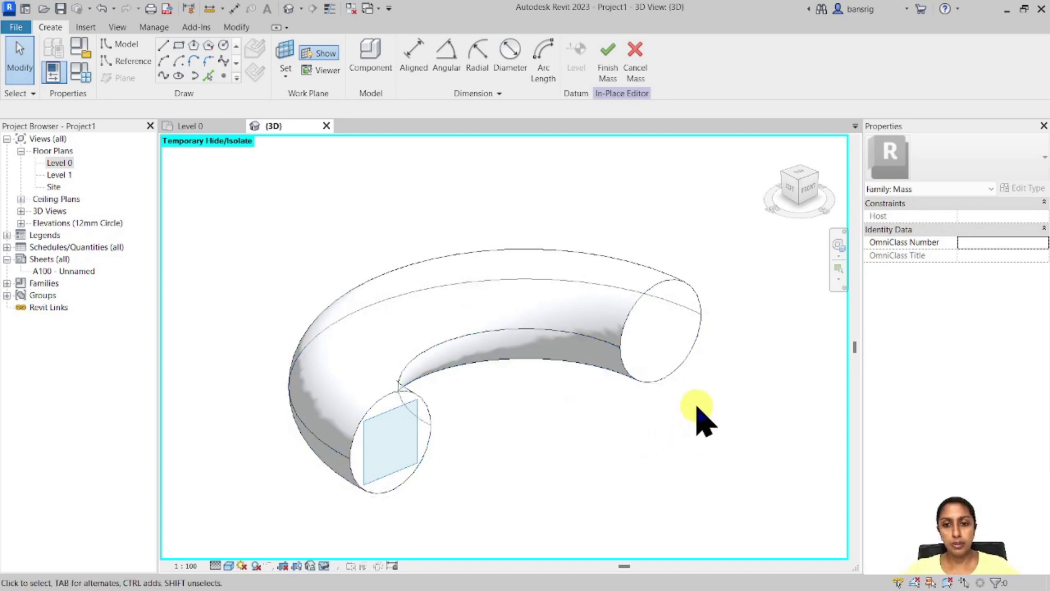
Open the circular profile at the sweep's far end for editing and delete both of its arcs.
{"action": "left_click", "coordinate": [663, 274]}
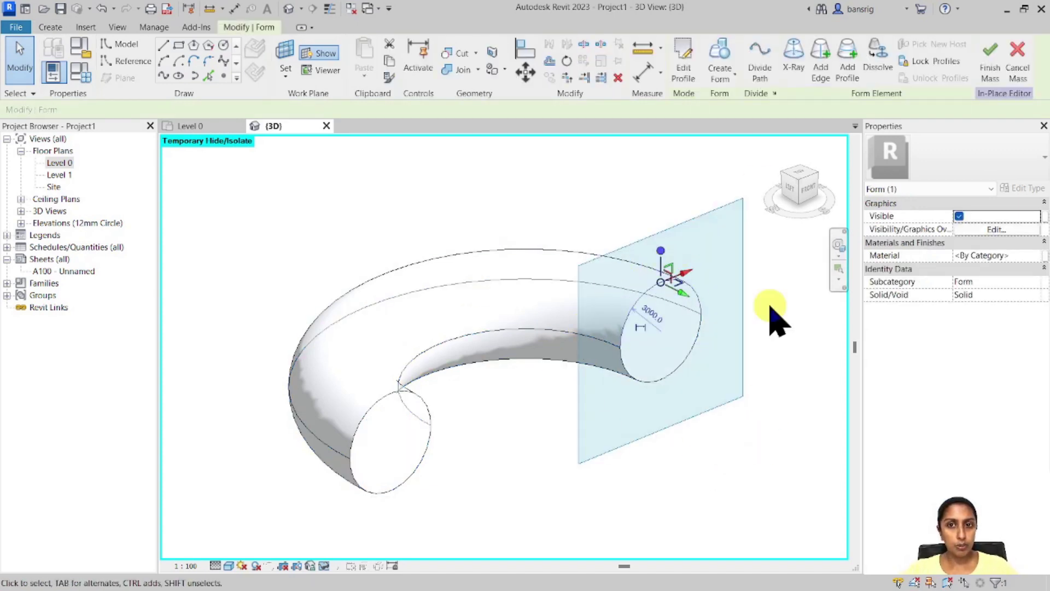
{"action": "left_click", "coordinate": [684, 64]}
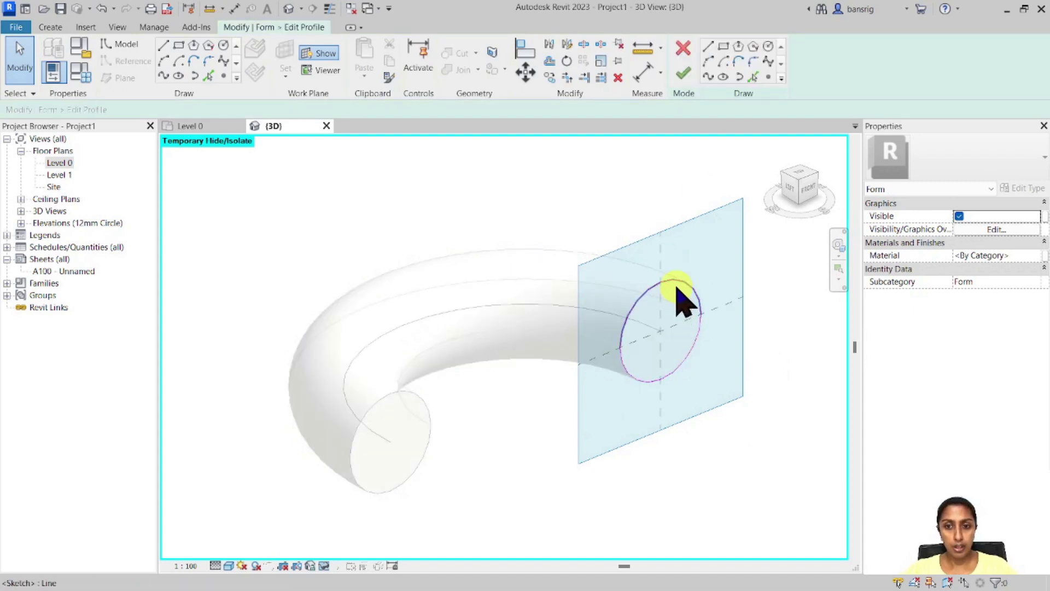
{"action": "left_click", "coordinate": [676, 299]}
{"action": "key", "text": "Delete"}
{"action": "left_click", "coordinate": [681, 383]}
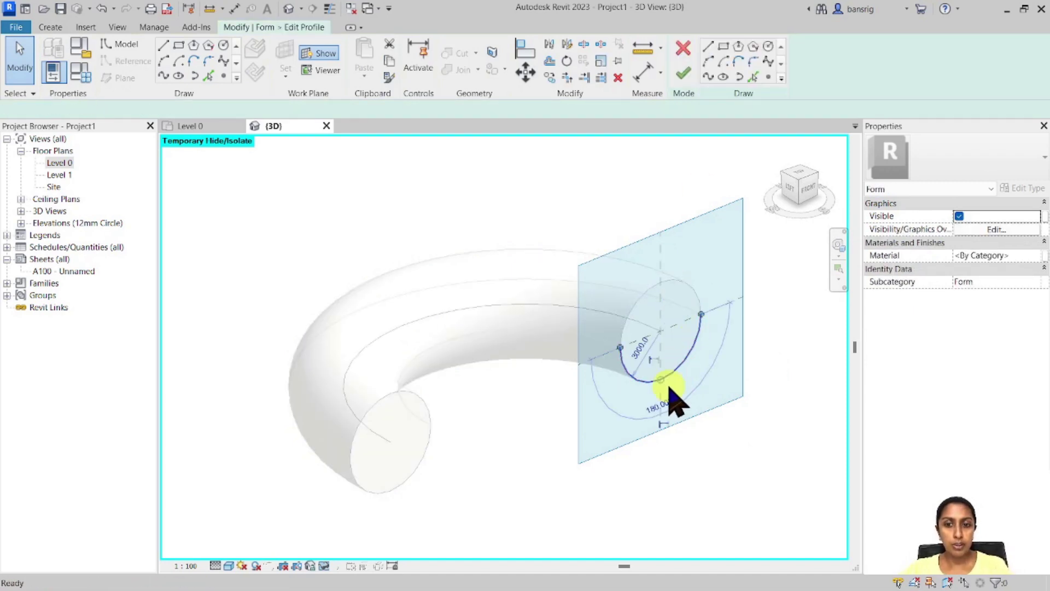
{"action": "key", "text": "Delete"}
Draw a flat ellipse centred on the path's endpoint, as wide as the former circle with a vertical half-axis of about 1100, and finish the profile.
{"action": "left_click", "coordinate": [179, 75]}
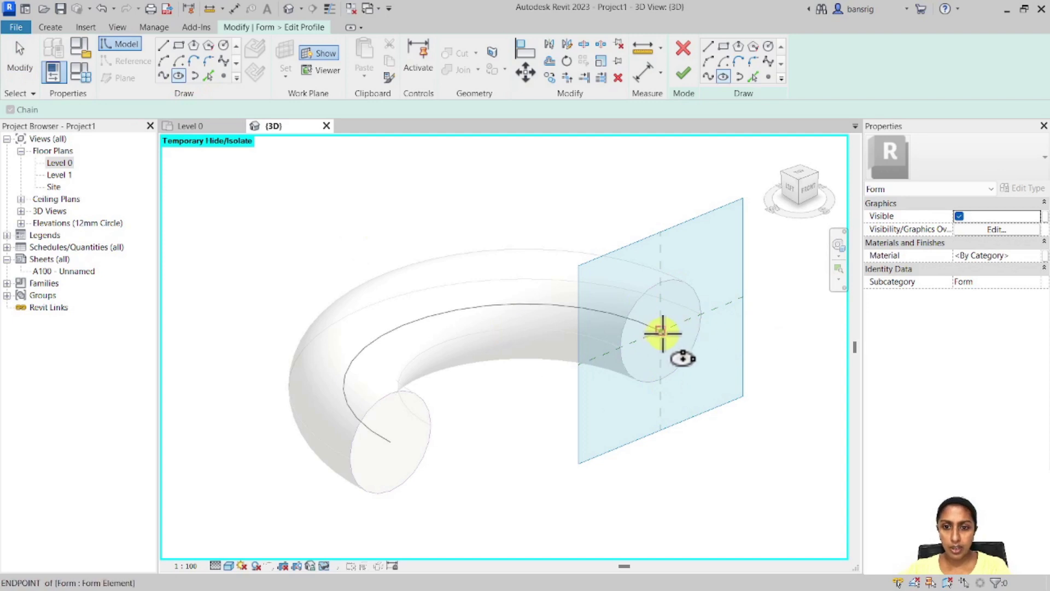
{"action": "left_click", "coordinate": [660, 330]}
{"action": "left_click", "coordinate": [701, 314]}
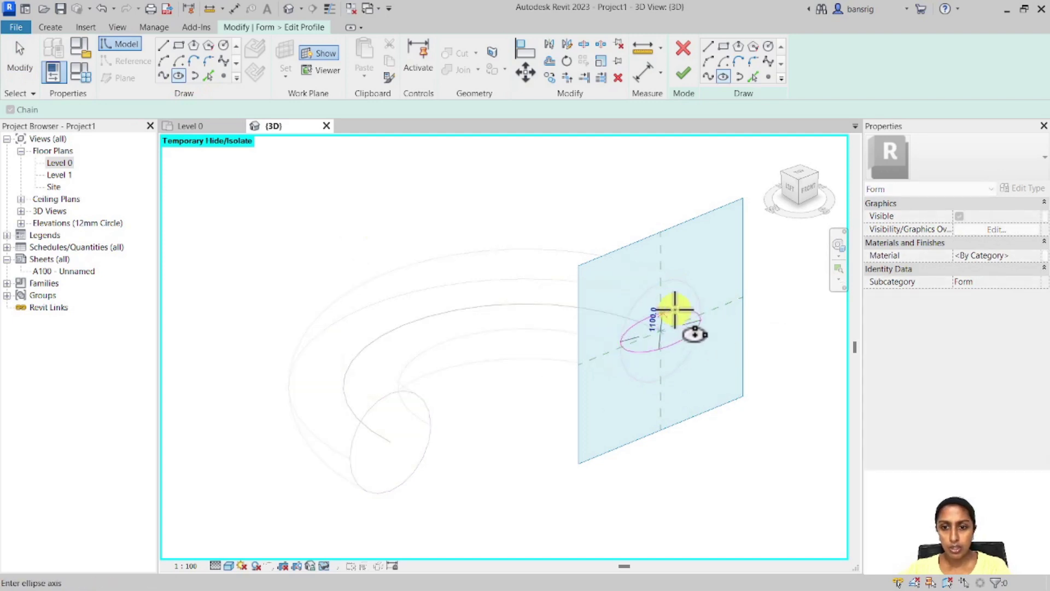
{"action": "left_click", "coordinate": [675, 308]}
{"action": "left_click", "coordinate": [684, 73]}
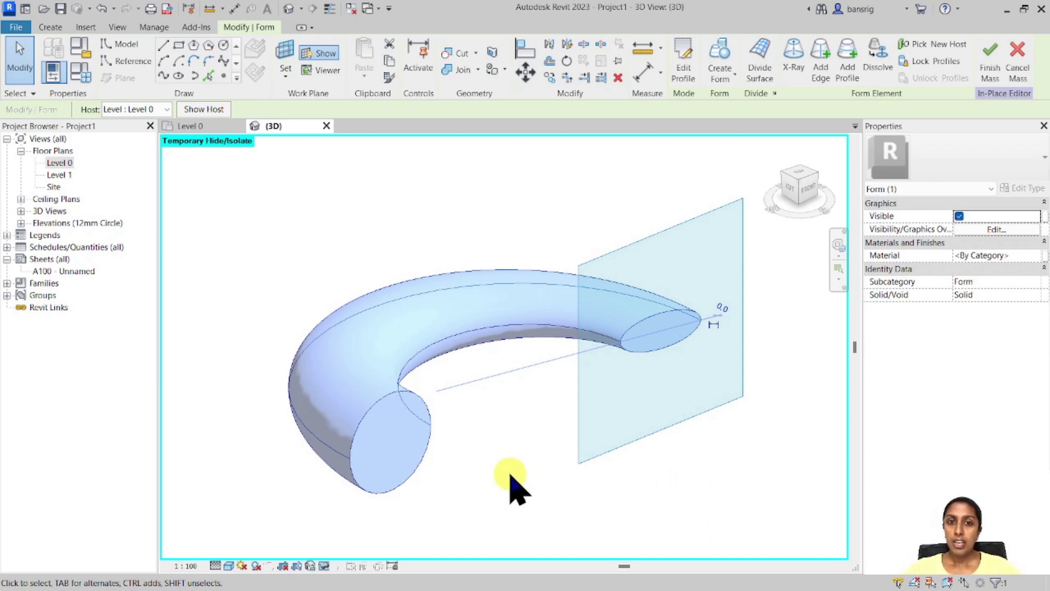
Add a profile around the middle of the curved form and open that profile for editing.
{"action": "left_click", "coordinate": [848, 69]}
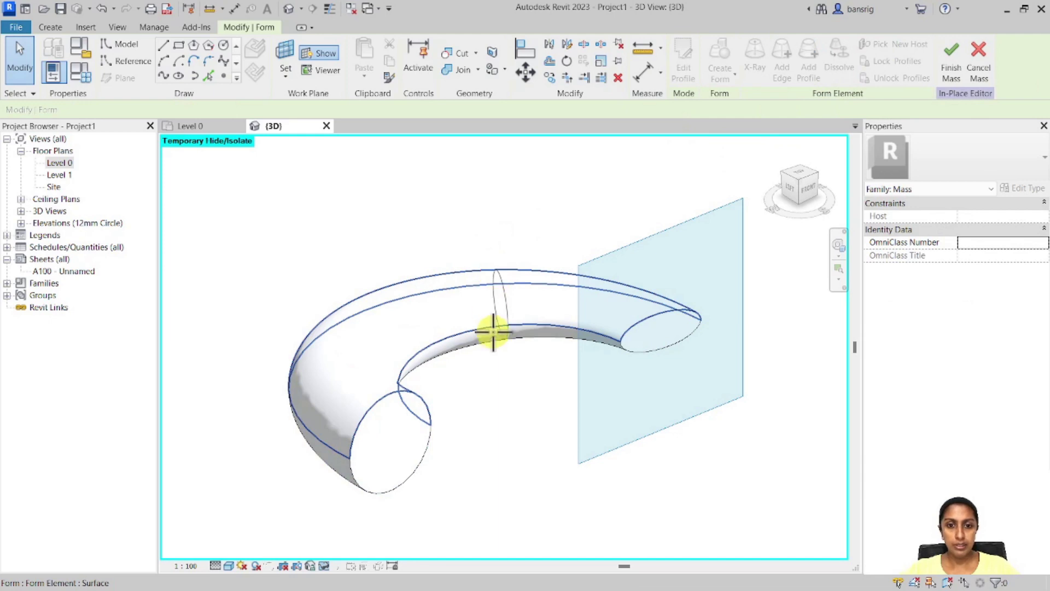
{"action": "left_click", "coordinate": [497, 383]}
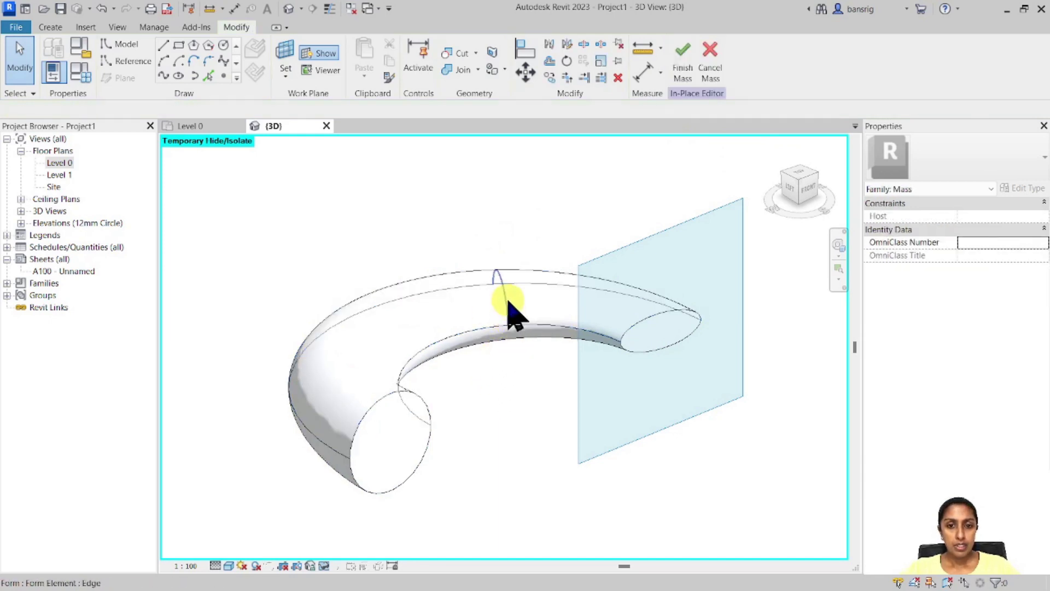
{"action": "left_click", "coordinate": [509, 310]}
{"action": "left_click", "coordinate": [679, 70]}
Replace the added profile's curves with a rectangle about as wide as the original ellipse and finish the profile.
{"action": "middle_click_drag", "start_coordinate": [475, 420], "coordinate": [664, 334], "text": "shift"}
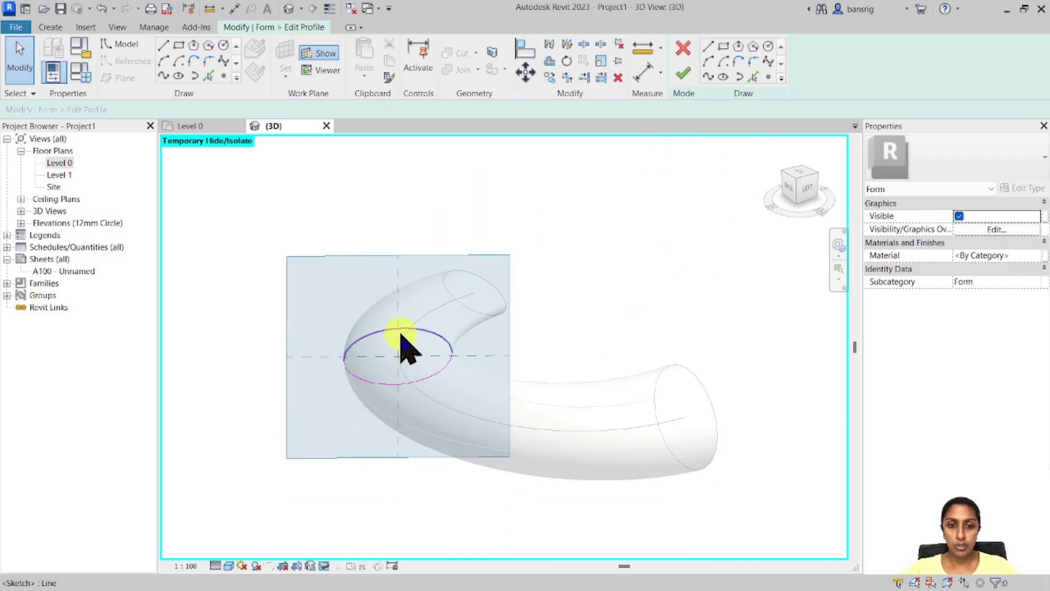
{"action": "left_click", "coordinate": [402, 336]}
{"action": "left_click", "coordinate": [404, 391]}
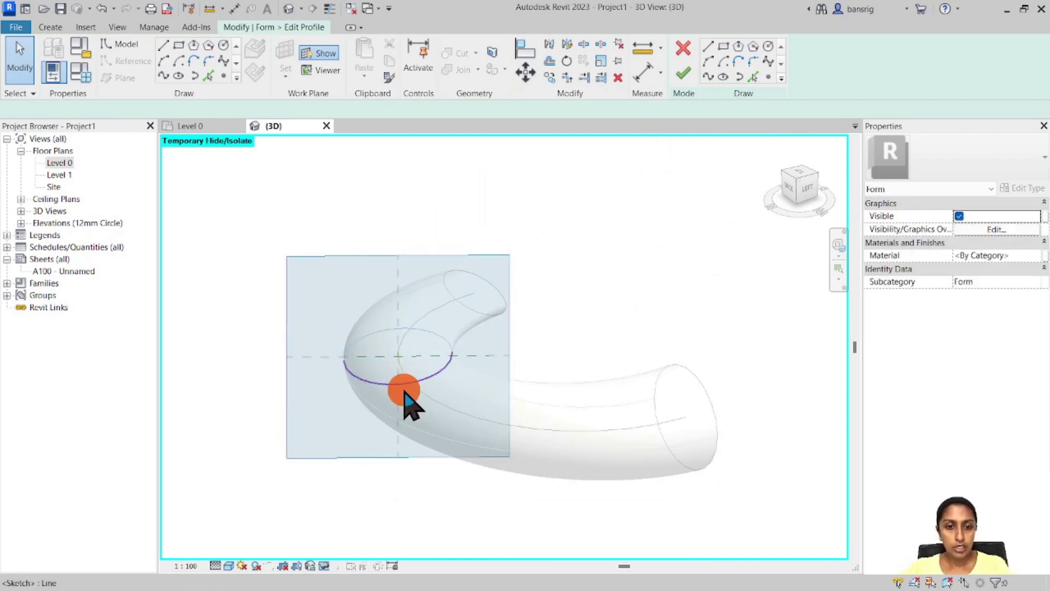
{"action": "key", "text": "Delete"}
{"action": "left_click", "coordinate": [179, 45]}
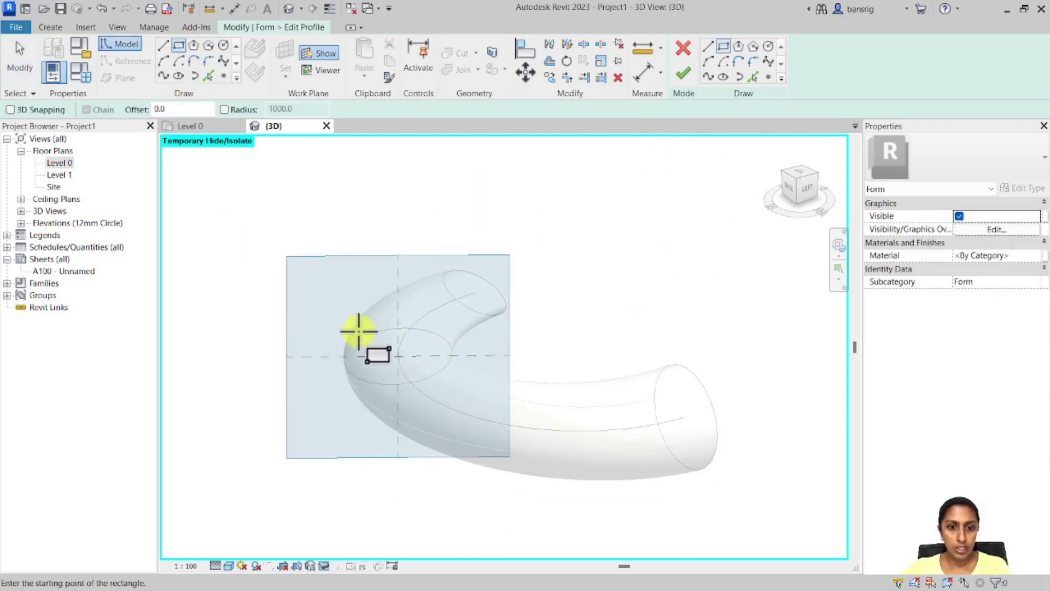
{"action": "left_click", "coordinate": [346, 337]}
{"action": "left_click", "coordinate": [453, 381]}
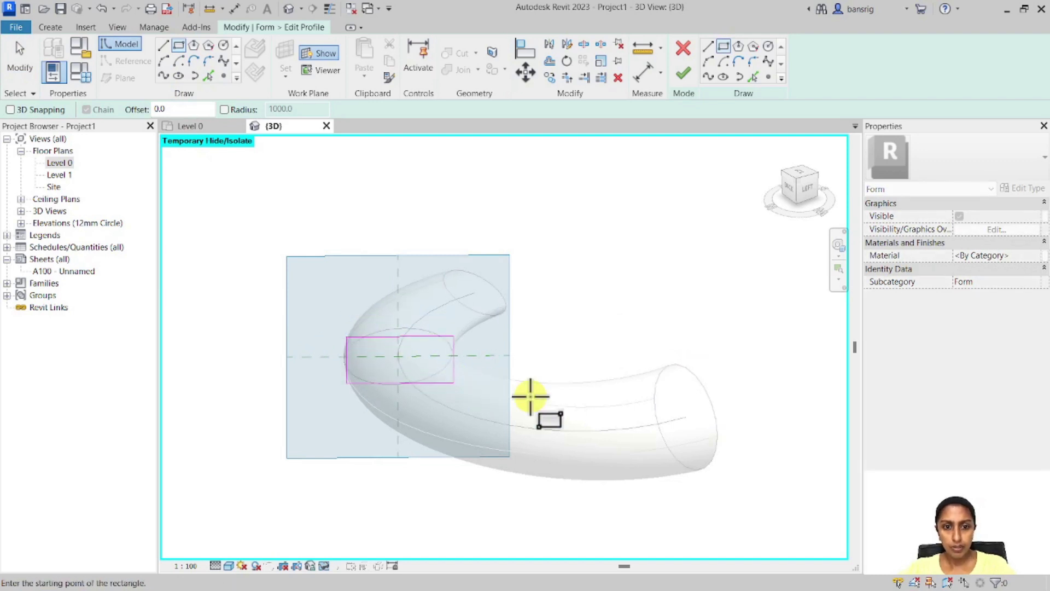
{"action": "left_click", "coordinate": [683, 73]}
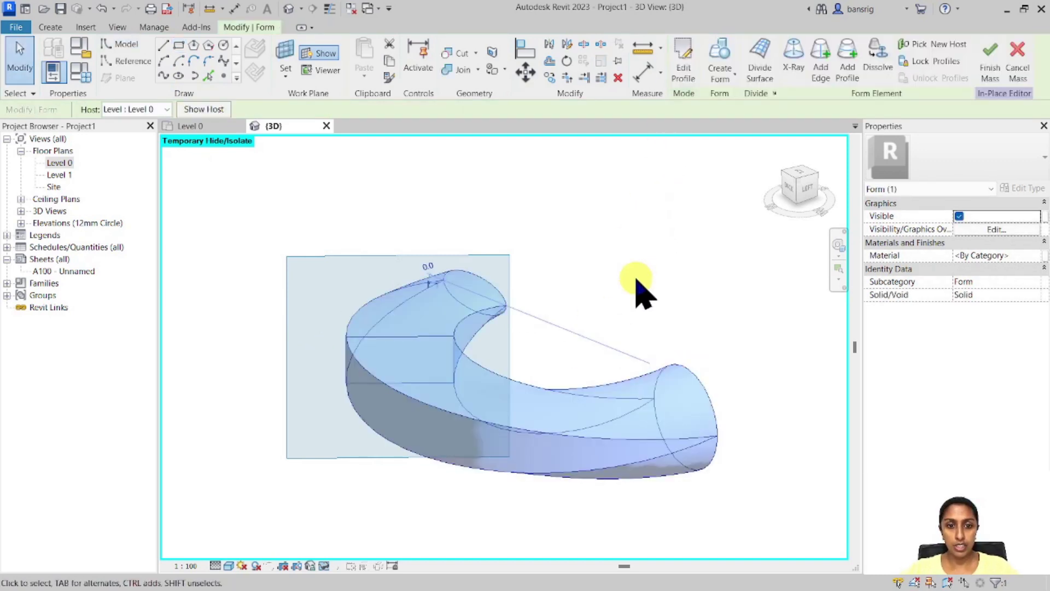
Check the reshaped form from other angles, finish the in-place mass and reset the temporary isolation.
{"action": "left_click", "coordinate": [749, 370]}
{"action": "middle_click_drag", "start_coordinate": [750, 370], "coordinate": [424, 350], "text": "shift"}
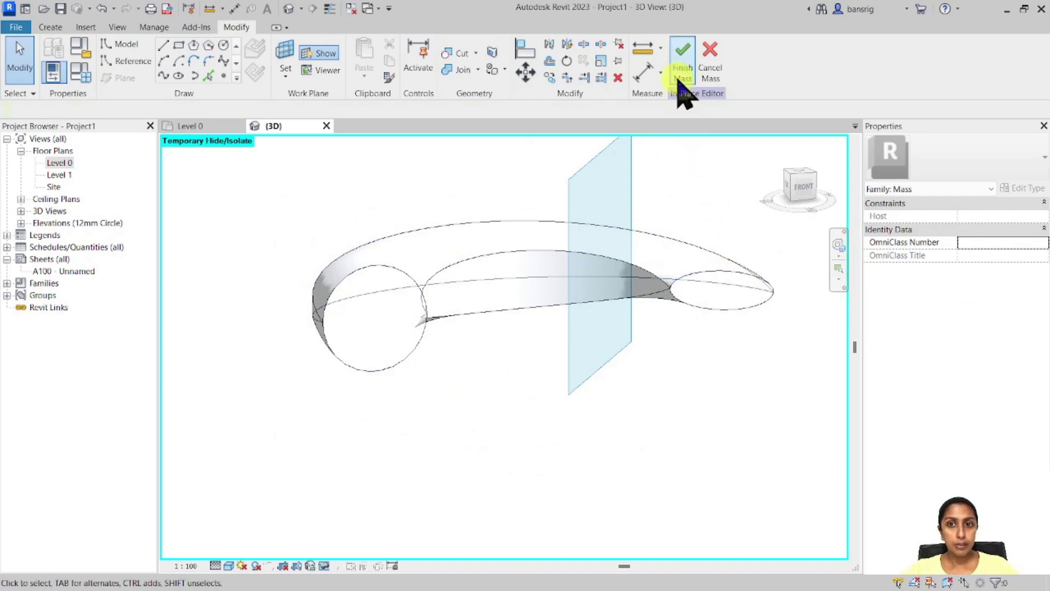
{"action": "left_click", "coordinate": [681, 77]}
{"action": "middle_click_drag", "start_coordinate": [421, 446], "coordinate": [459, 474], "text": "shift"}
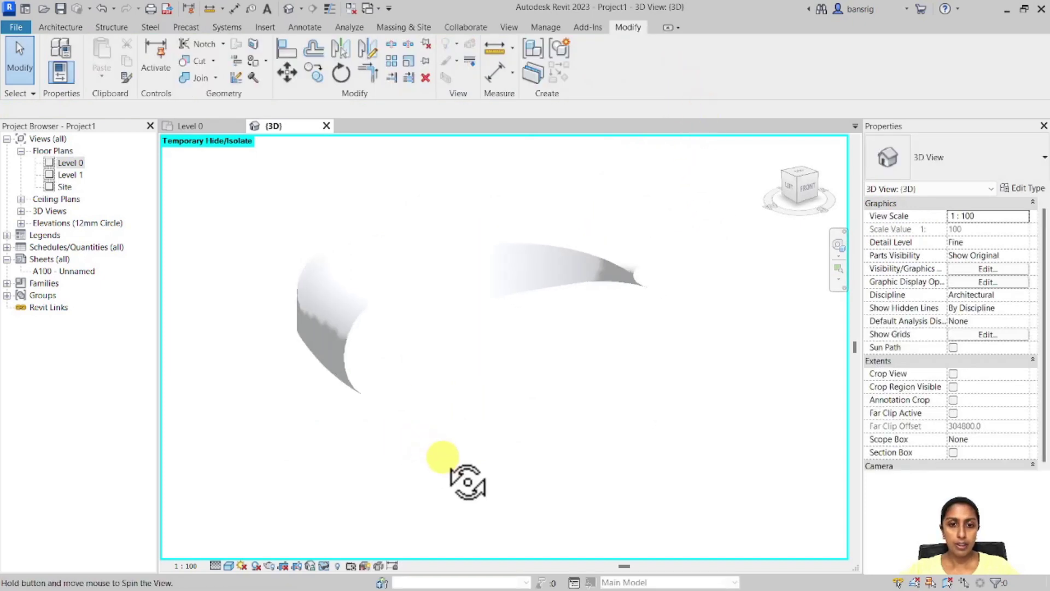
{"action": "middle_click_drag", "start_coordinate": [466, 432], "coordinate": [535, 403], "text": "shift"}
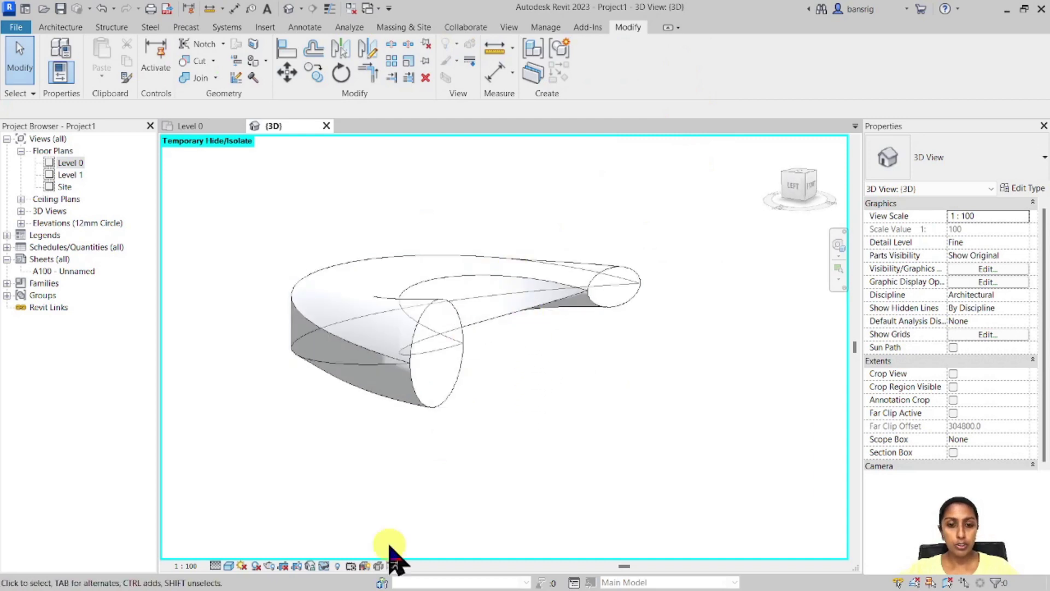
{"action": "left_click", "coordinate": [324, 566]}
{"action": "left_click", "coordinate": [350, 551]}
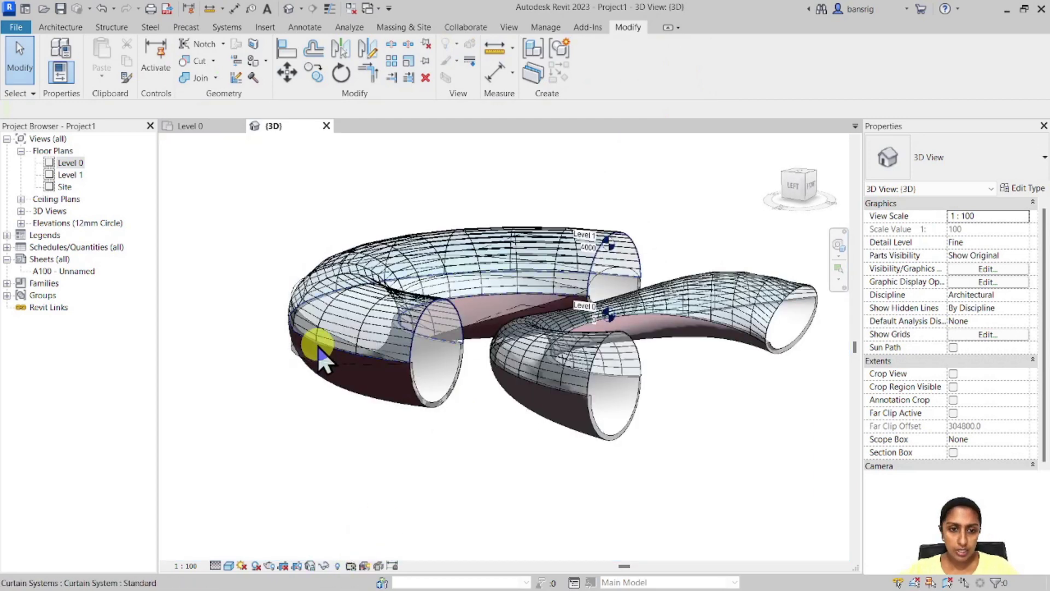
Update the wall on the edited mass to its reshaped lower face.
{"action": "left_click", "coordinate": [325, 386]}
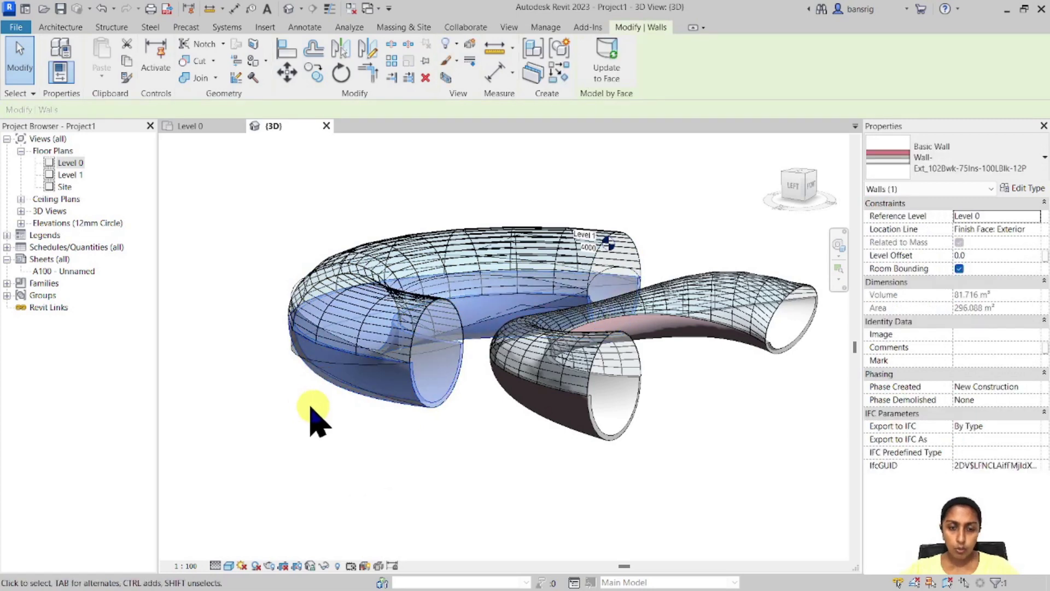
{"action": "left_click", "coordinate": [608, 64]}
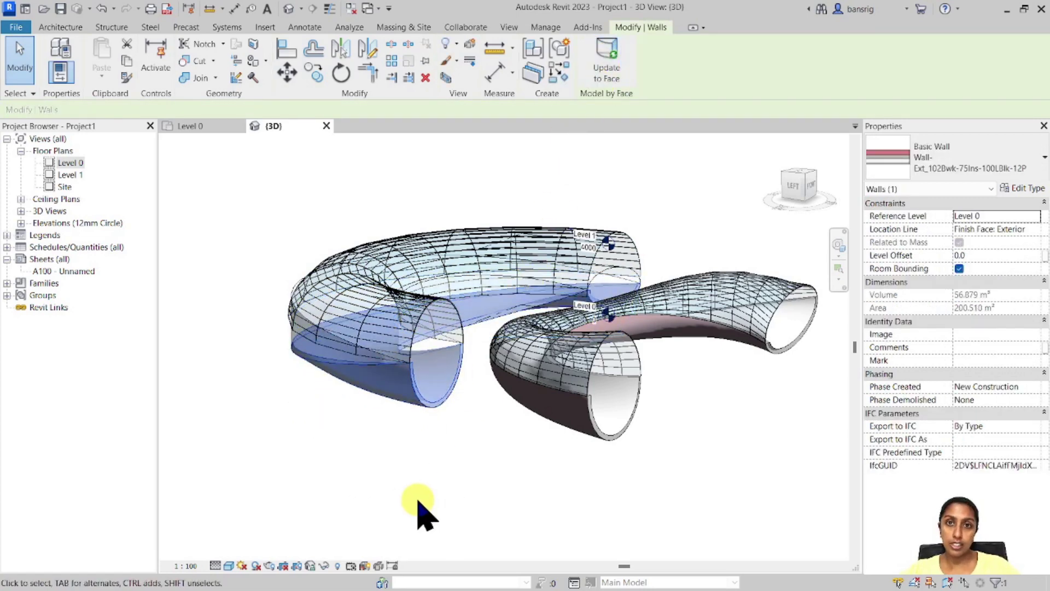
{"action": "left_click", "coordinate": [383, 469]}
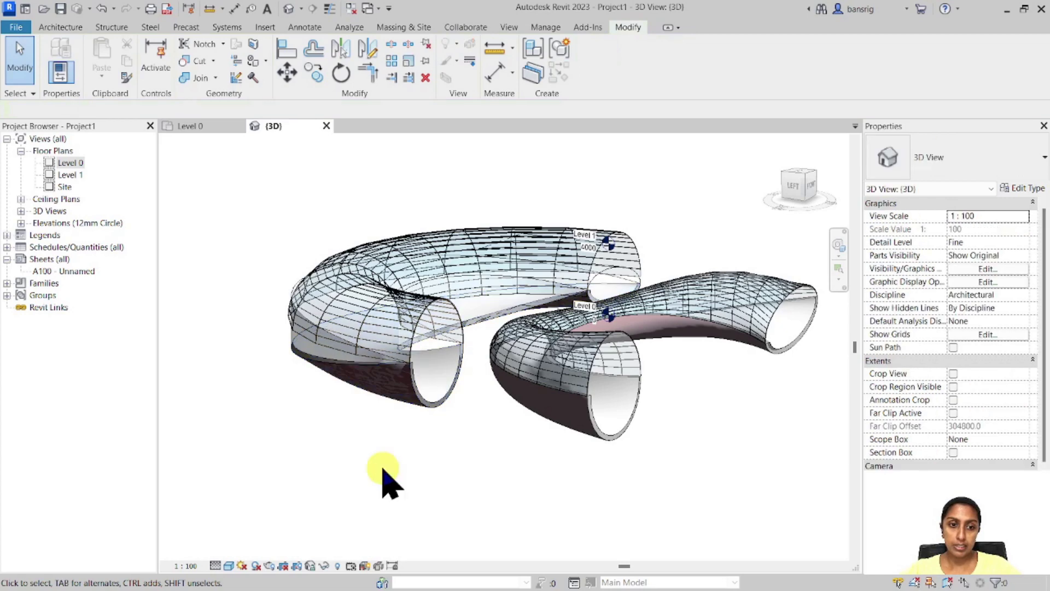
Update the curtain system on the edited mass to its reshaped upper face.
{"action": "left_click", "coordinate": [289, 334]}
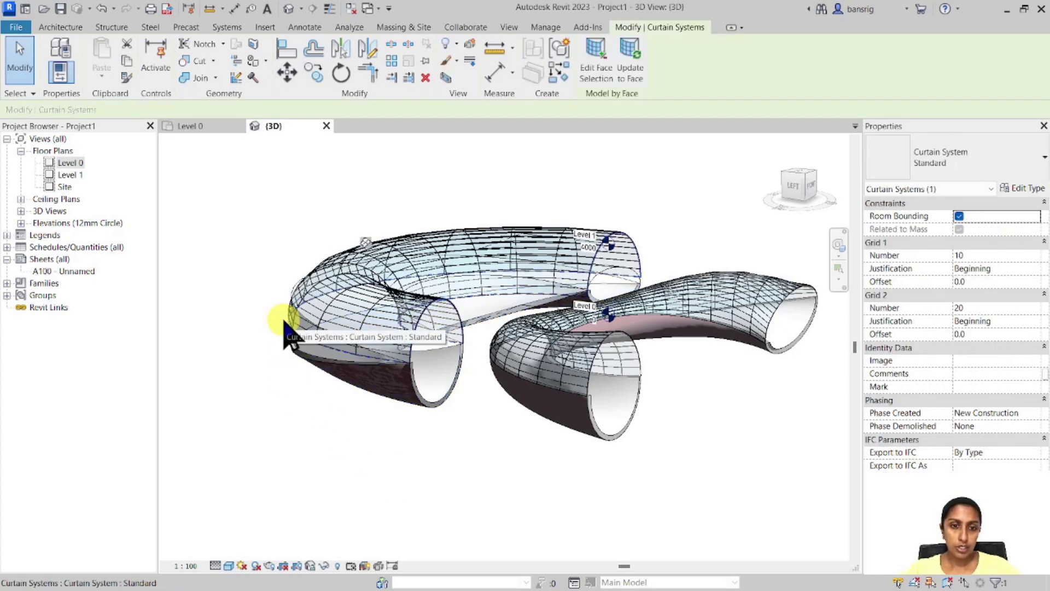
{"action": "left_click", "coordinate": [629, 74]}
{"action": "left_click", "coordinate": [234, 445]}
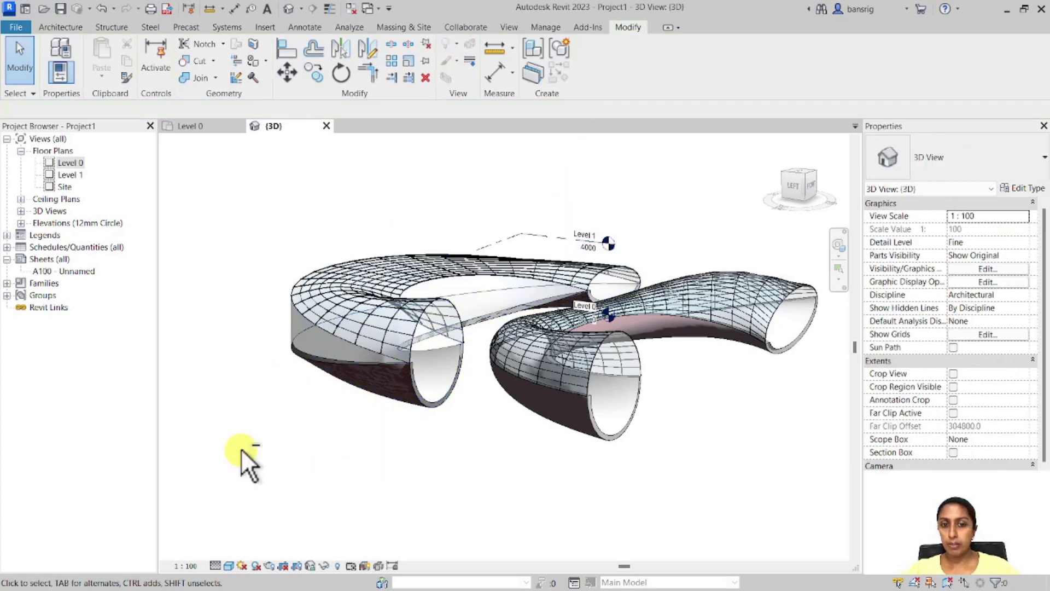
Place a wall by face on the uncovered outer side of the edited mass and inspect the model.
{"action": "middle_click_drag", "start_coordinate": [234, 446], "coordinate": [579, 452], "text": "shift"}
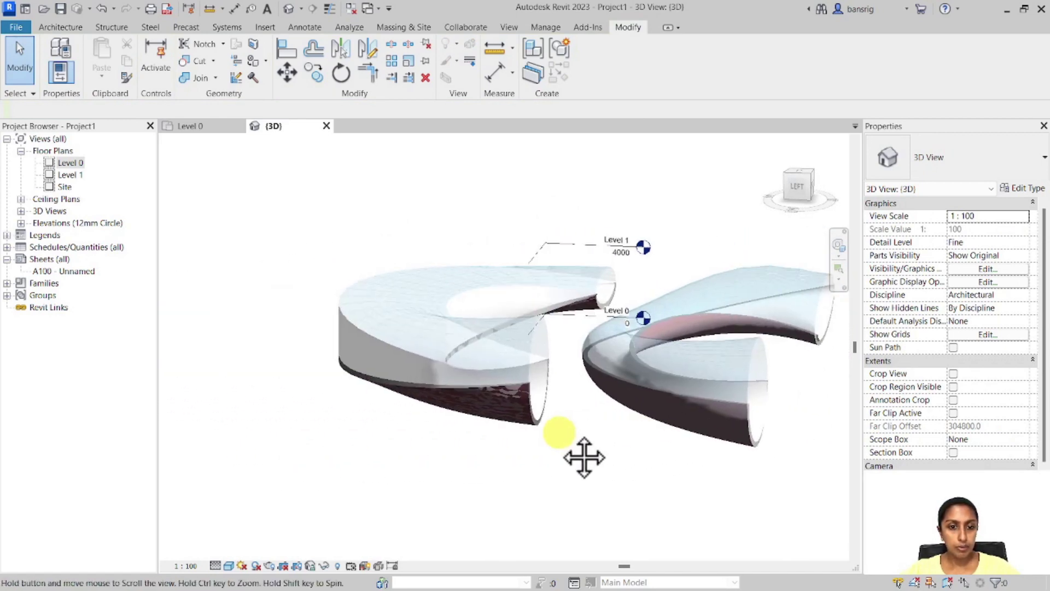
{"action": "left_click", "coordinate": [408, 27]}
{"action": "left_click", "coordinate": [290, 68]}
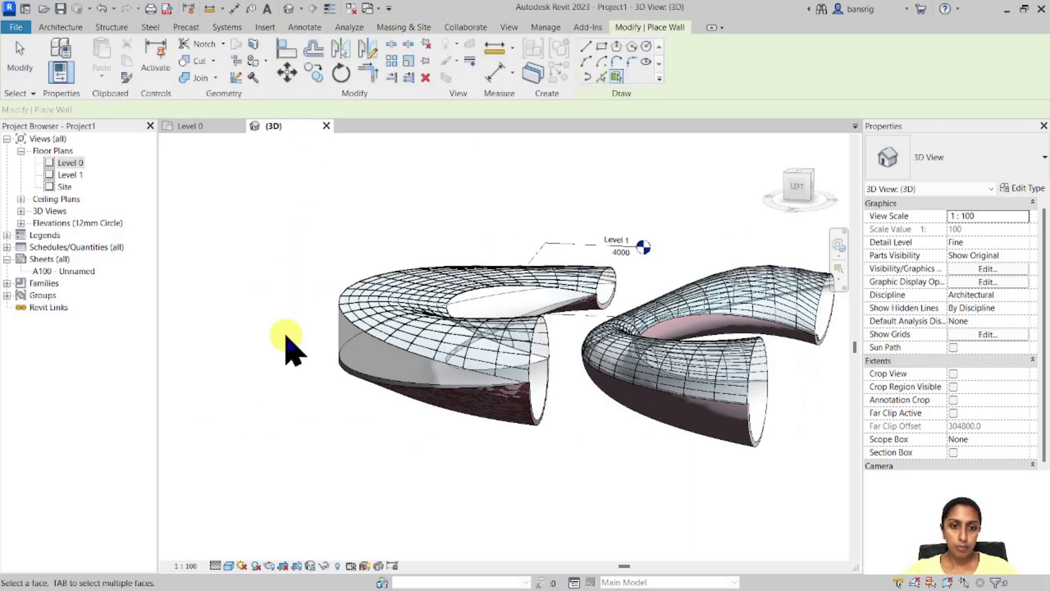
{"action": "left_click", "coordinate": [337, 338]}
{"action": "key", "text": "Escape"}
{"action": "middle_click_drag", "start_coordinate": [260, 400], "coordinate": [401, 472], "text": "shift"}
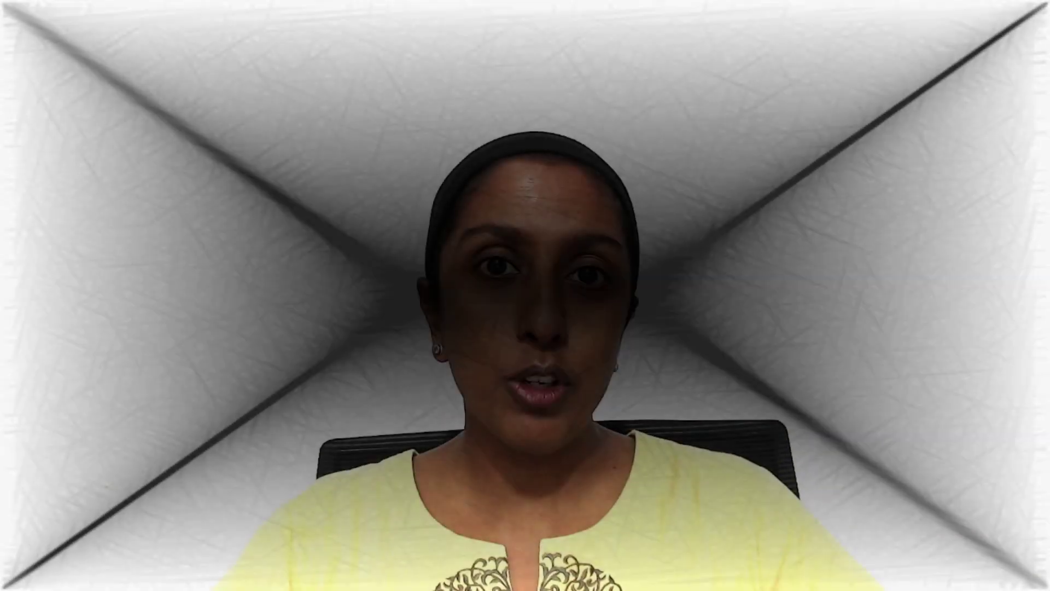